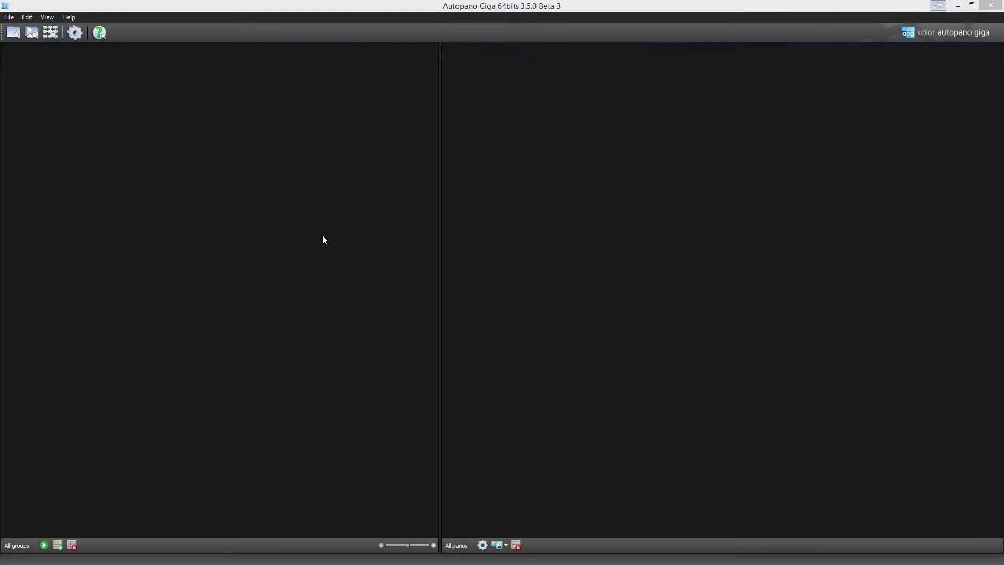
# Load the twelve TIFFs DSC_0784 to DSC_0795 from the sTIFF folder as a new group
pyautogui.click(32, 33)
pyautogui.click(315, 78)
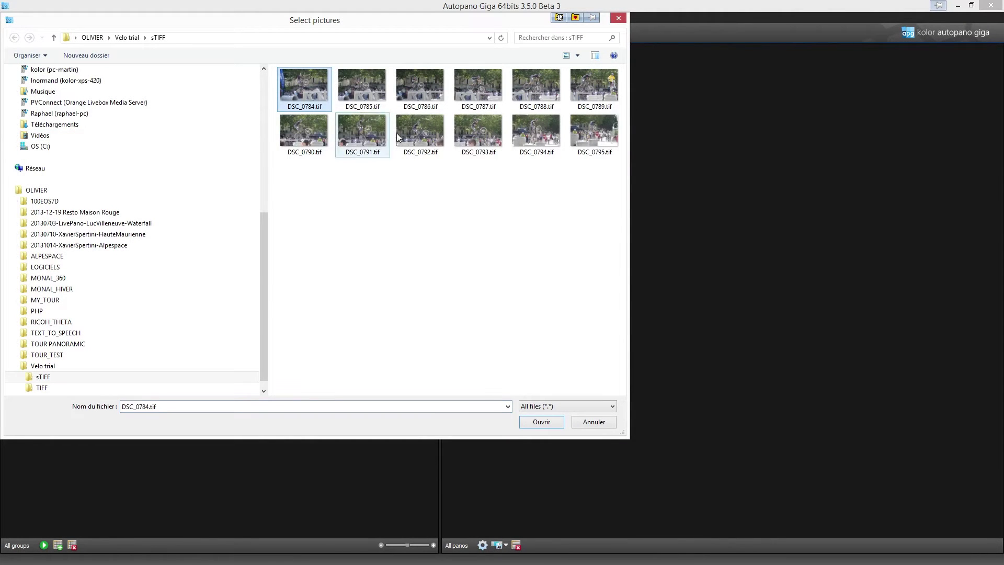
pyautogui.keyDown('shift'); pyautogui.click(591, 135); pyautogui.keyUp('shift')
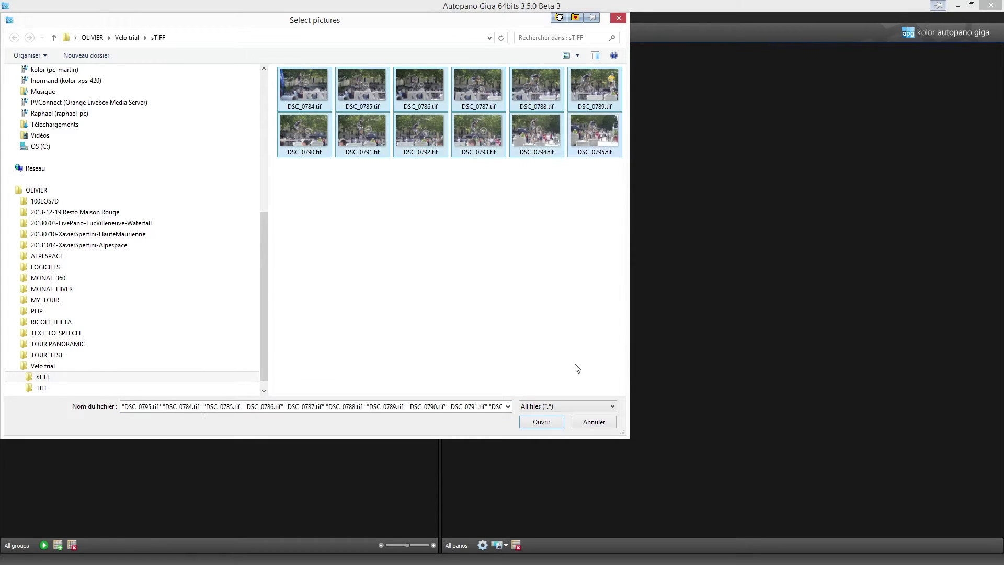
pyautogui.click(541, 420)
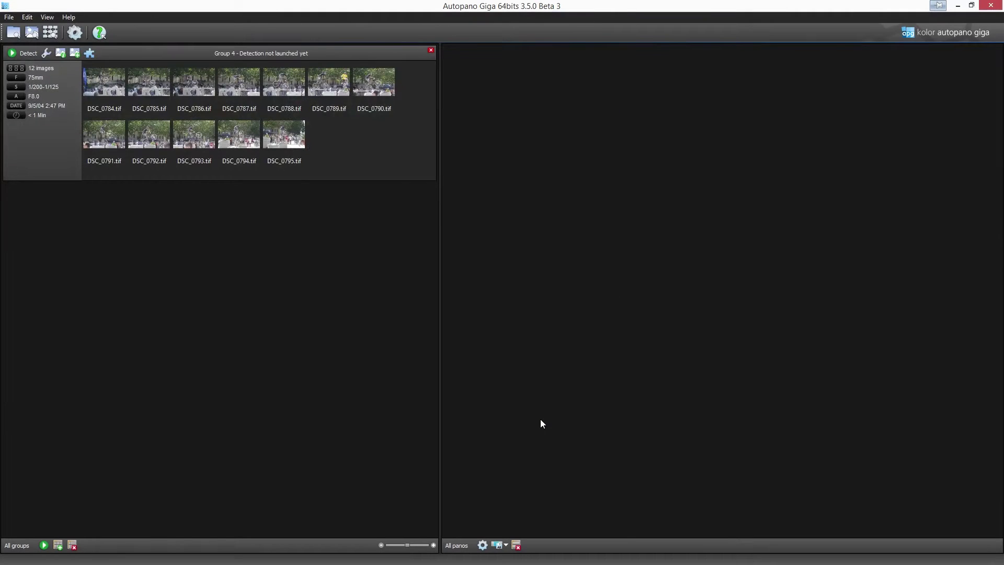
# Detect the 12-image 3105 x 1023 panorama and open it in the panorama editor
pyautogui.click(19, 54)
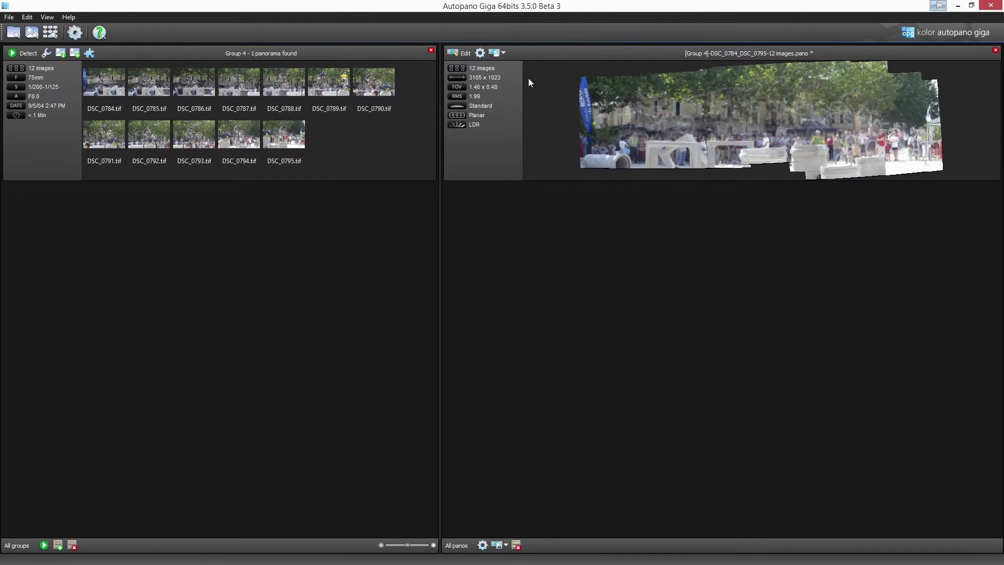
pyautogui.click(463, 53)
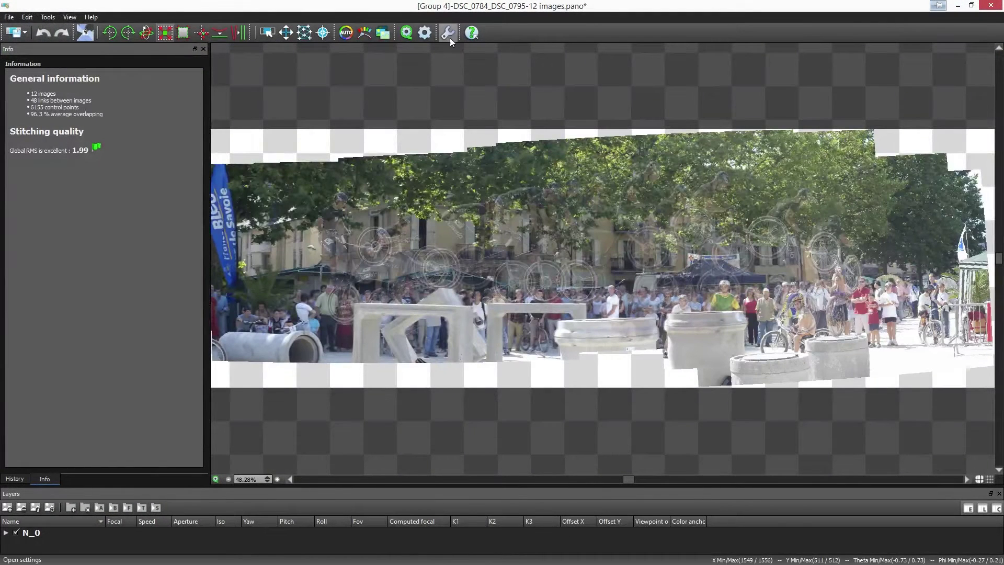
# Enable the blend preview, expand N_0 in Layers and outline the source images
pyautogui.click(383, 33)
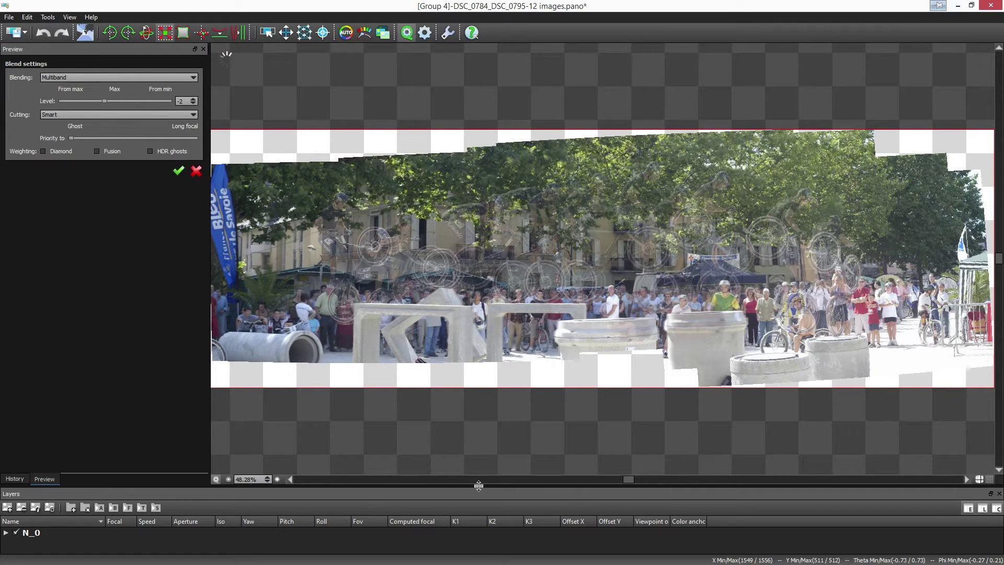
pyautogui.moveTo(479, 486); pyautogui.dragTo(454, 304)
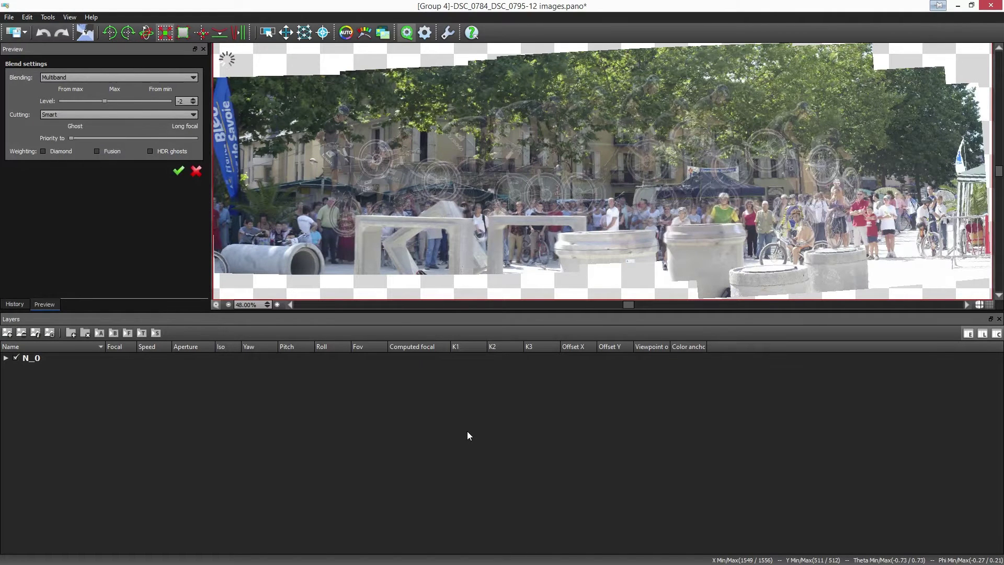
pyautogui.click(5, 359)
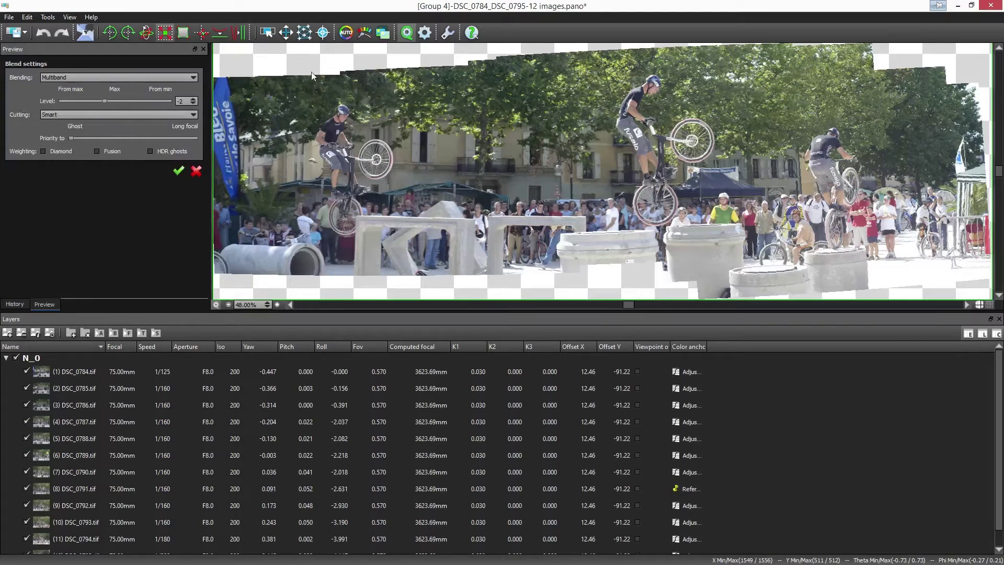
pyautogui.click(267, 33)
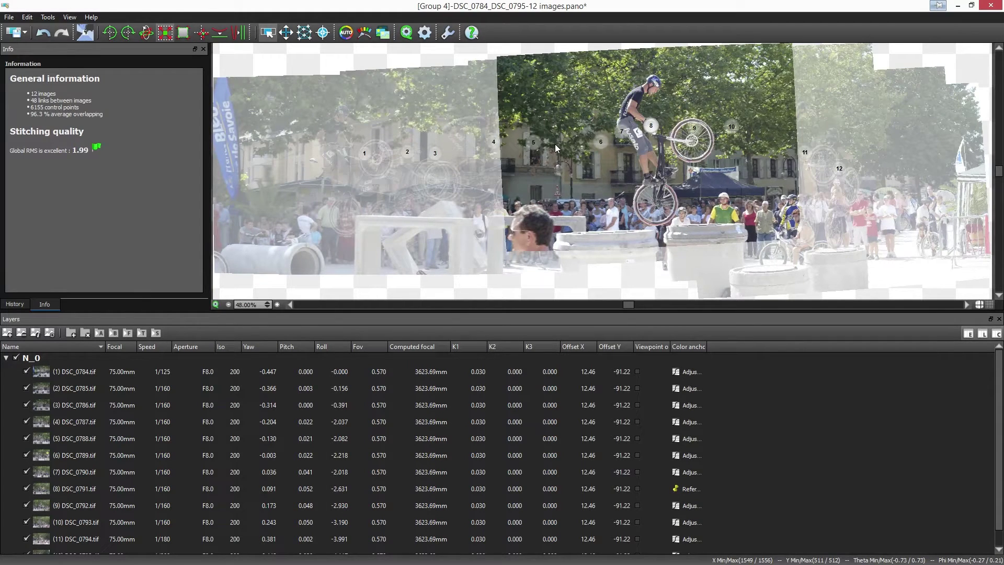
# View photo DSC_0791 on its own, then close it and return to the blended preview
pyautogui.click(76, 487)
pyautogui.doubleClick(75, 487)
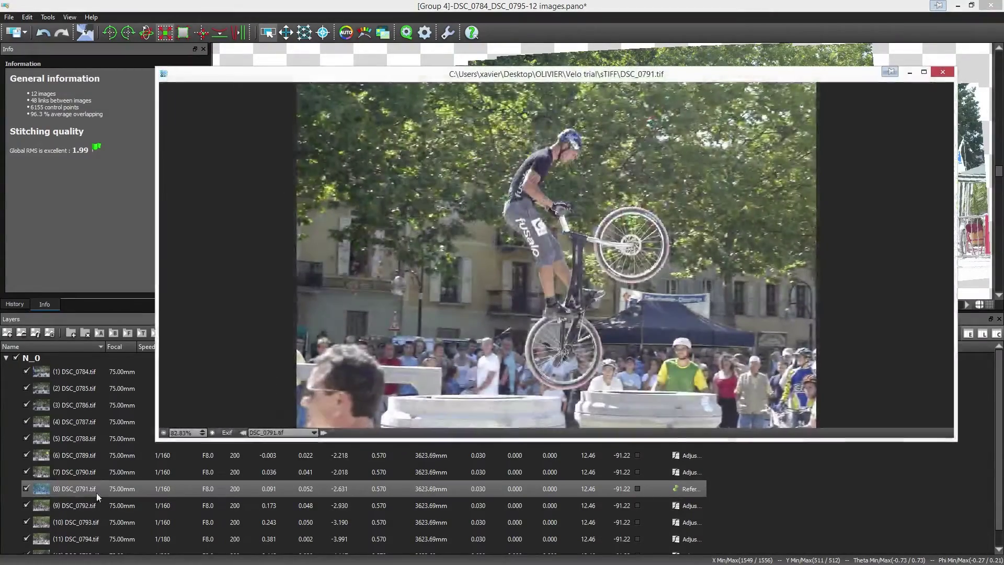
pyautogui.click(943, 72)
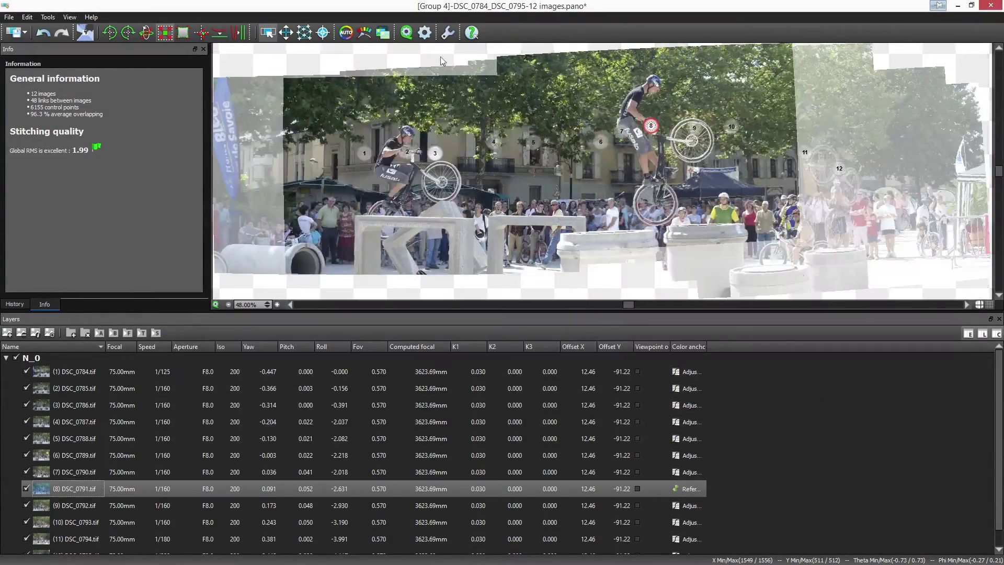
pyautogui.click(407, 32)
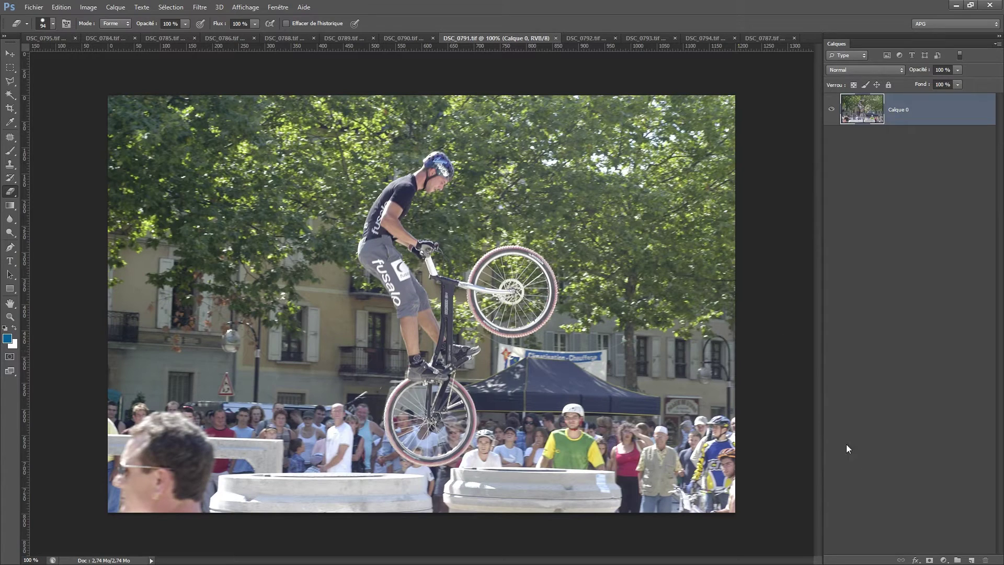
# Add a white layer mask to Calque 0 and set the brush to 94 px, 100% hardness
pyautogui.click(929, 559)
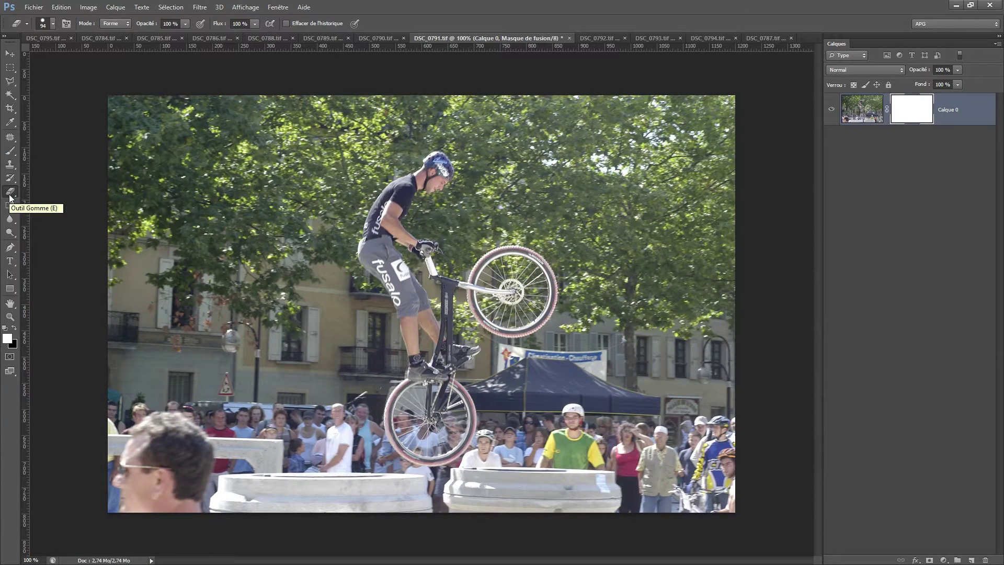
pyautogui.click(54, 23)
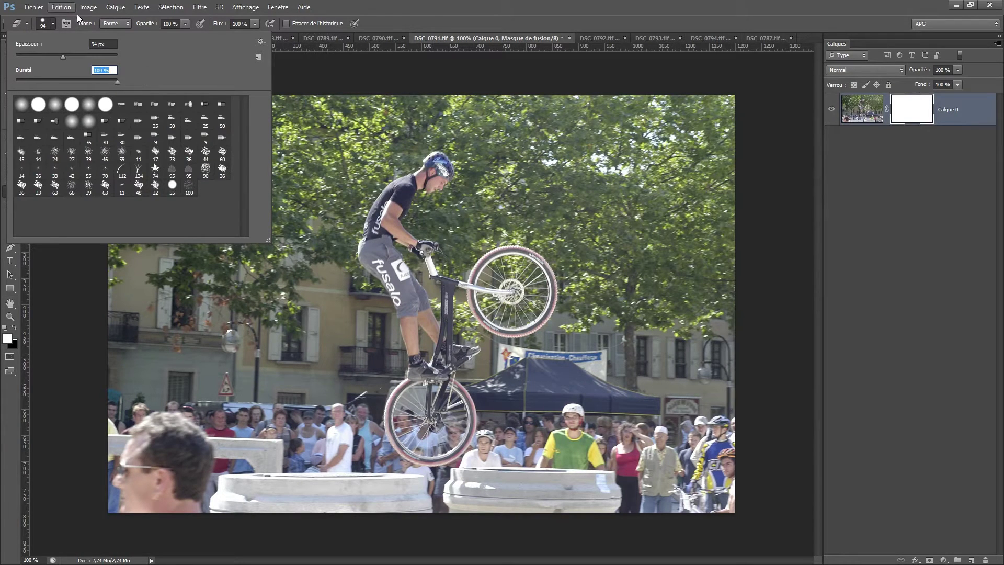
pyautogui.press('Return')
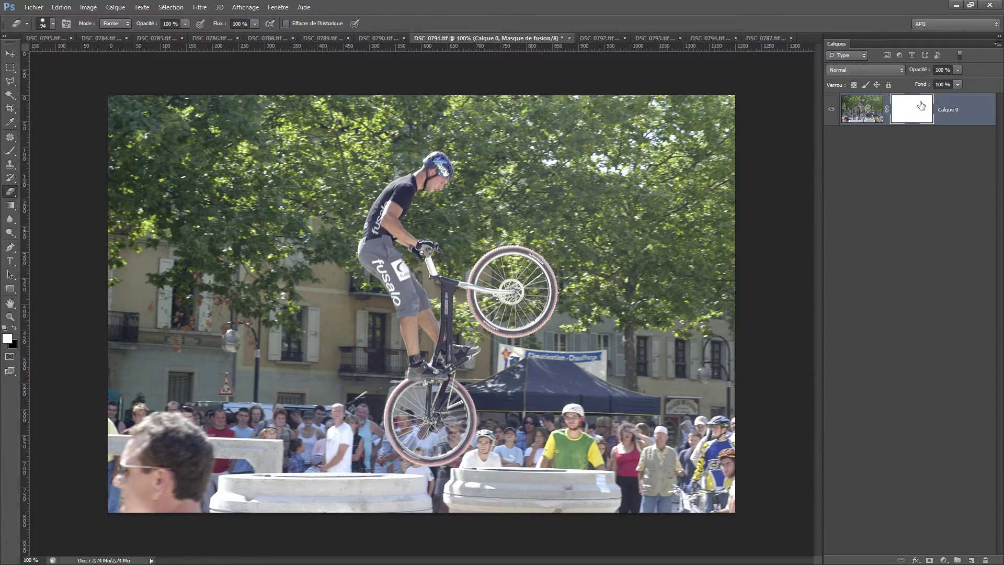
# Target the layer mask and paint out the rider's head, torso and leg
pyautogui.click(879, 112)
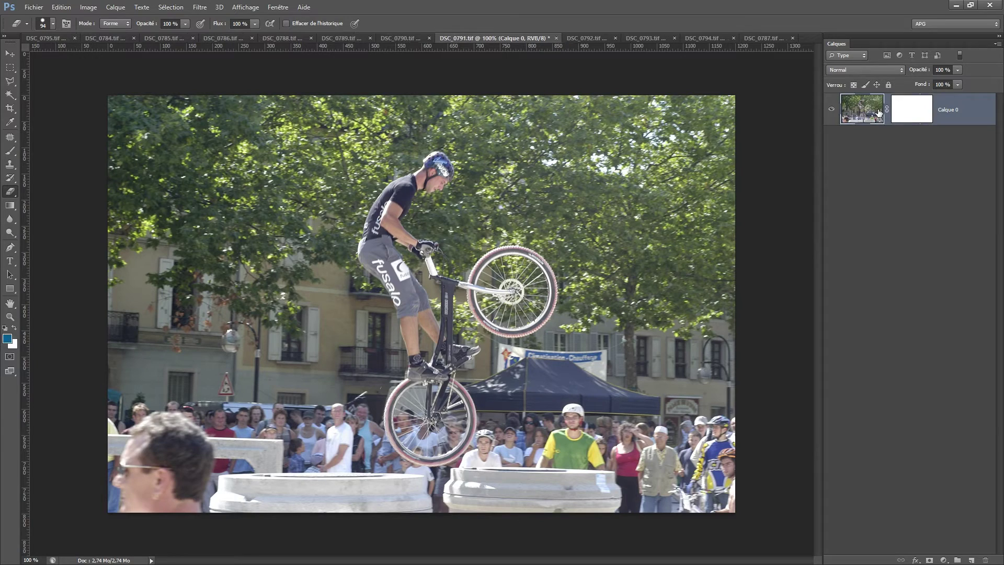
pyautogui.click(912, 112)
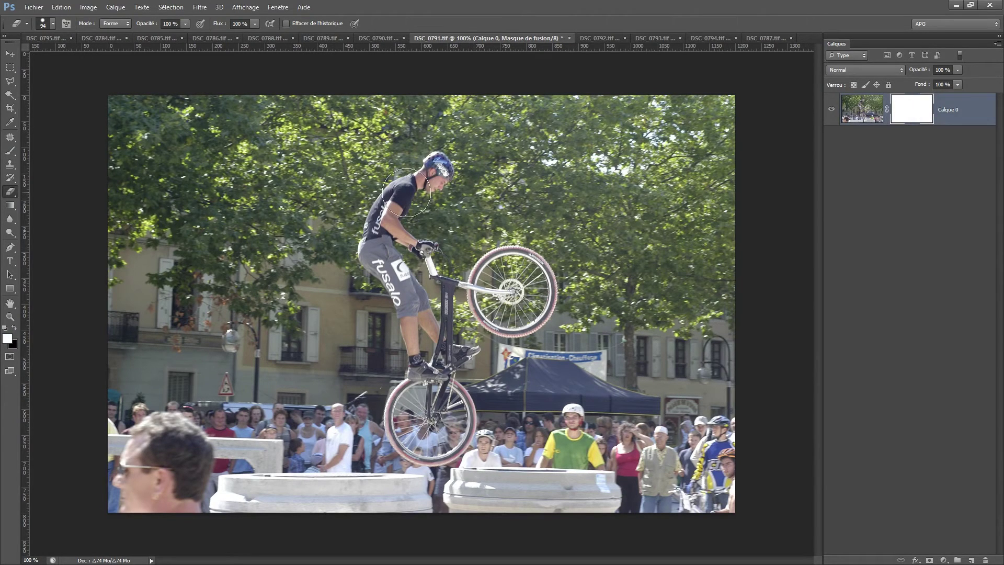
pyautogui.click(441, 166)
pyautogui.moveTo(430, 176)
pyautogui.mouseDown()
pyautogui.moveTo(417, 316)
pyautogui.moveTo(455, 434)
pyautogui.moveTo(448, 366)
pyautogui.mouseUp()
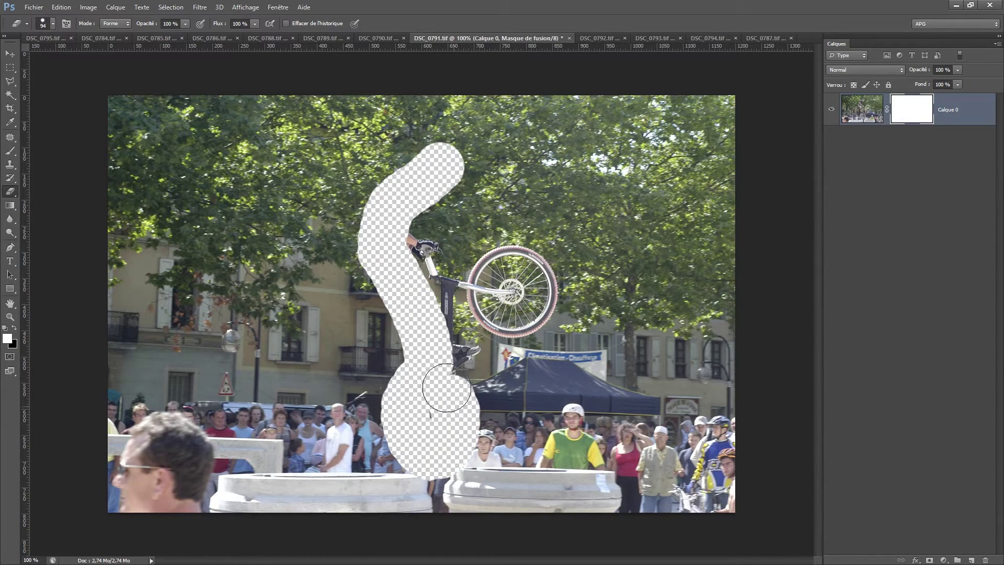
# Mask out the rider's arm, handlebars and front wheel, then save DSC_0791 via Fichier > Enregistrer
pyautogui.click(450, 303)
pyautogui.moveTo(450, 303); pyautogui.dragTo(429, 246)
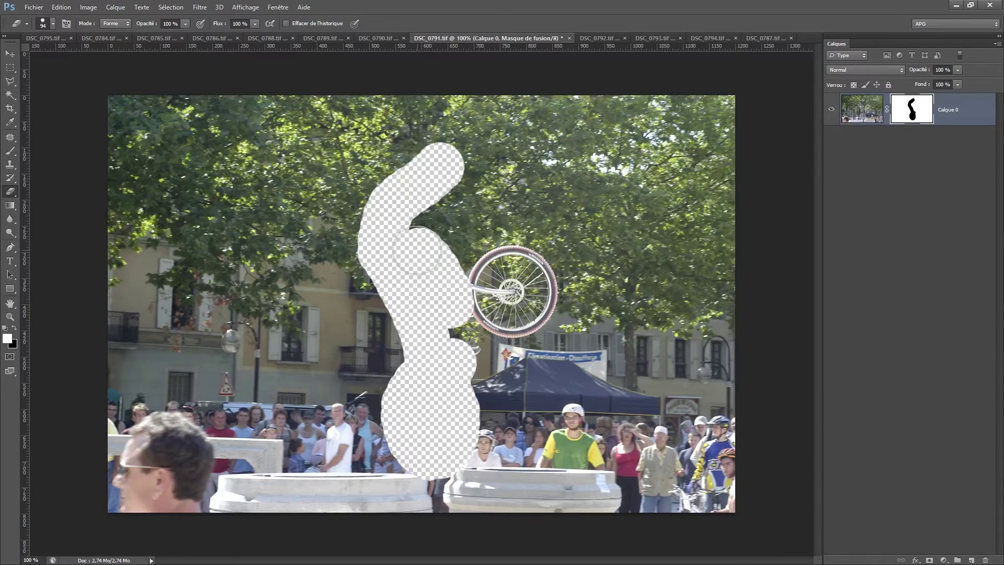
pyautogui.moveTo(432, 325)
pyautogui.mouseDown()
pyautogui.moveTo(491, 277)
pyautogui.moveTo(517, 269)
pyautogui.moveTo(522, 291)
pyautogui.moveTo(513, 307)
pyautogui.moveTo(491, 306)
pyautogui.moveTo(533, 287)
pyautogui.mouseUp()
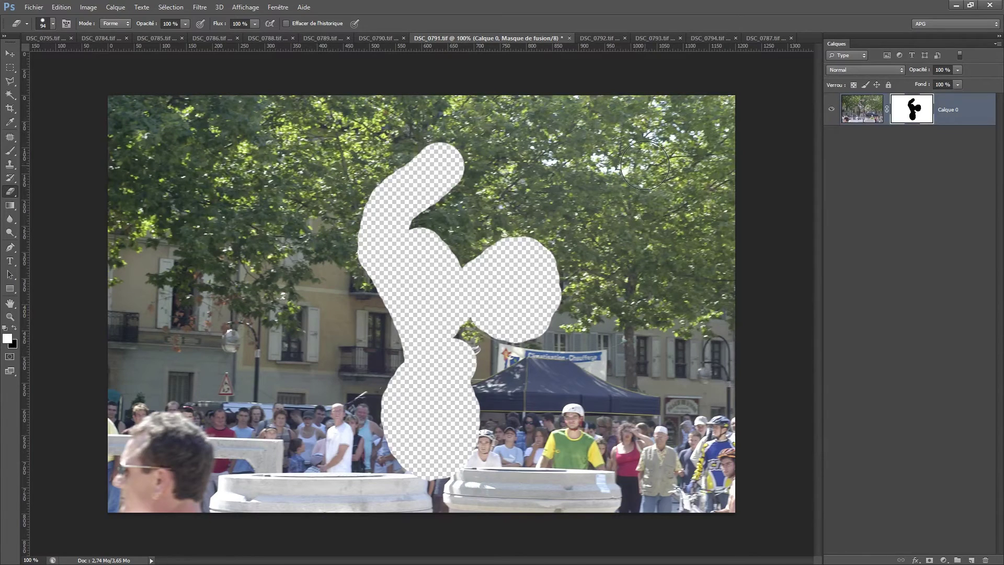
pyautogui.click(34, 7)
pyautogui.click(80, 124)
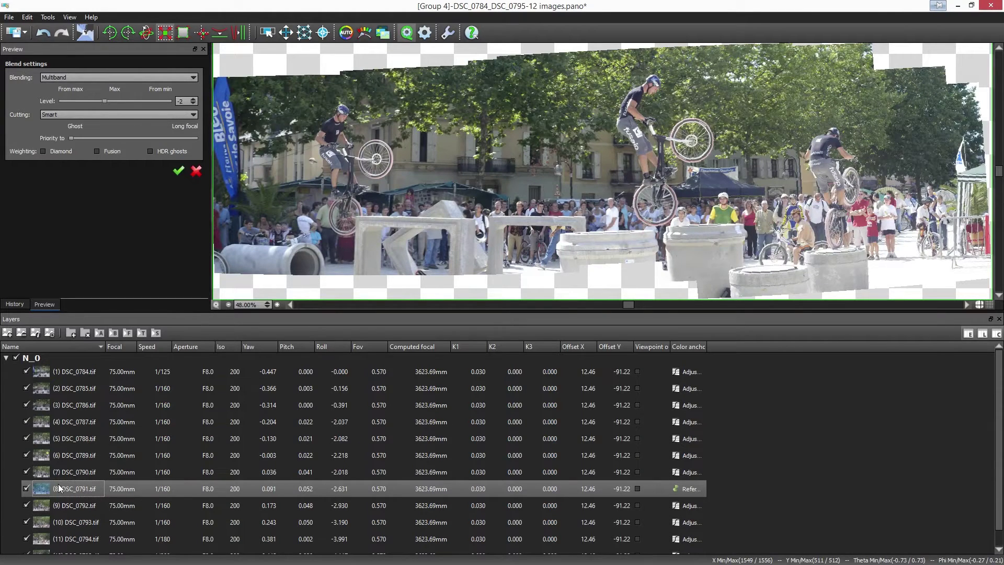
# Reload DSC_0791 from its Layers menu and show the source image outlines again
pyautogui.rightClick(58, 485)
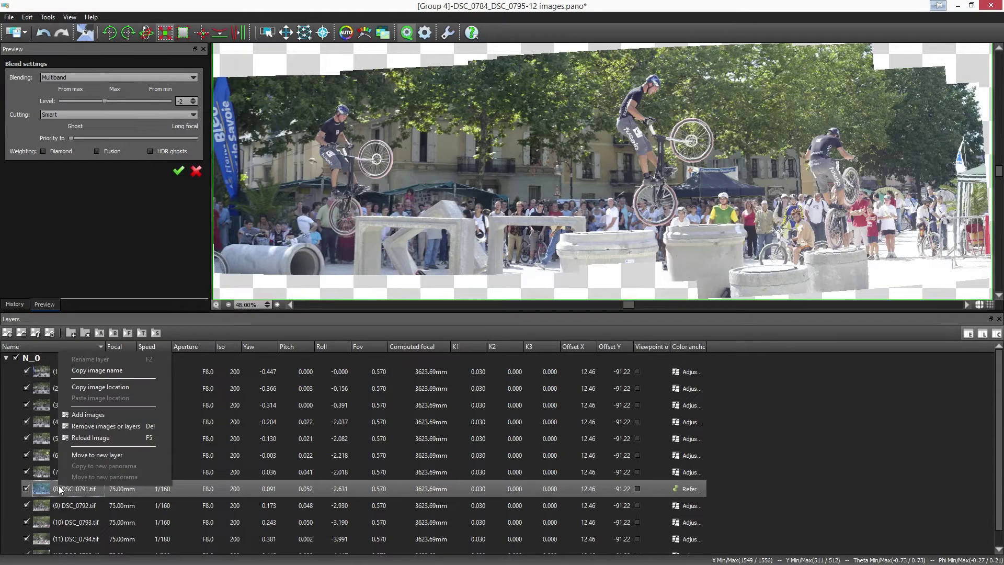
pyautogui.click(102, 440)
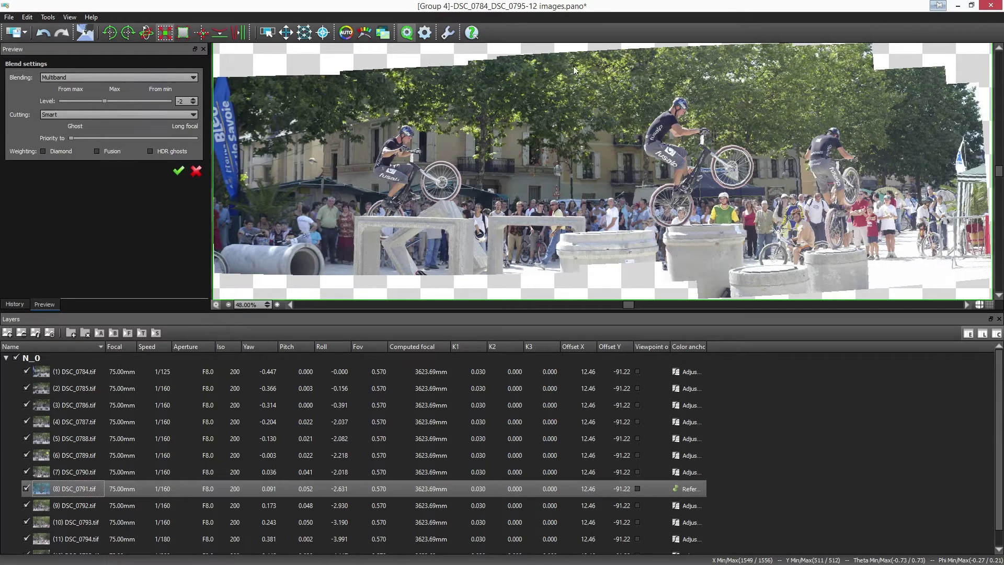
pyautogui.click(267, 33)
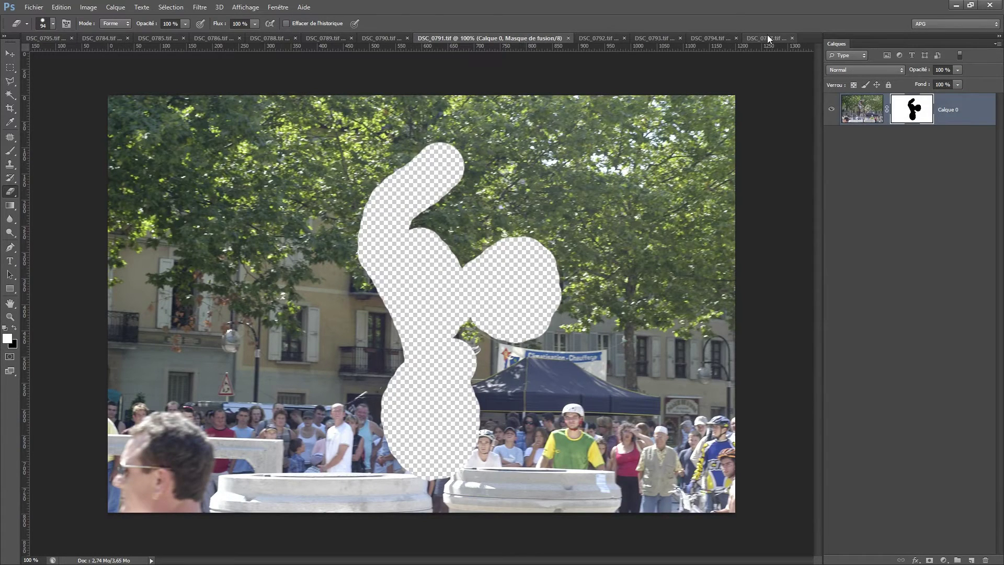
# Mask out the riders in DSC_0787 and DSC_0794, saving DSC_0794
pyautogui.click(767, 37)
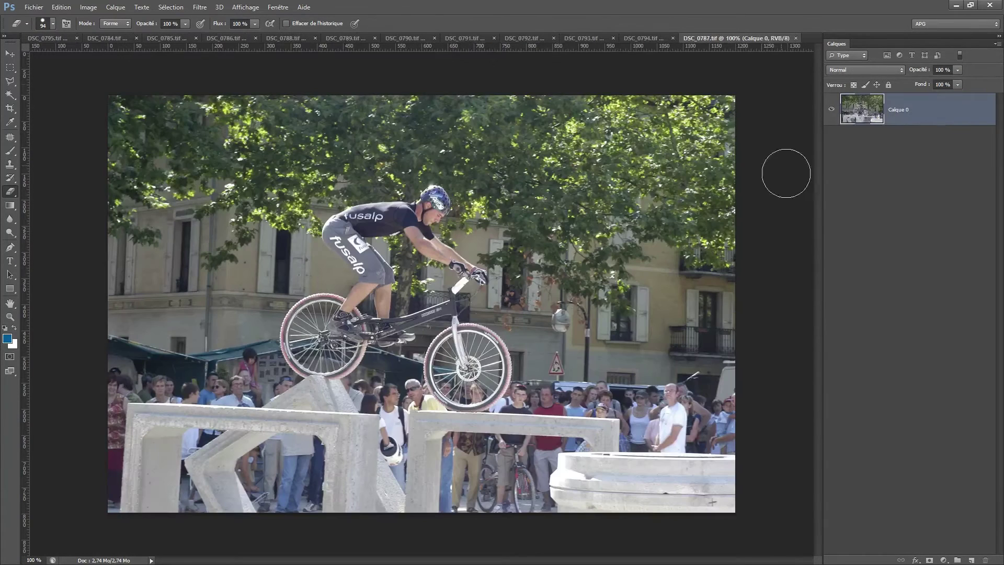
pyautogui.click(930, 560)
pyautogui.moveTo(435, 201)
pyautogui.mouseDown()
pyautogui.moveTo(347, 235)
pyautogui.moveTo(320, 317)
pyautogui.moveTo(469, 384)
pyautogui.moveTo(448, 246)
pyautogui.mouseUp()
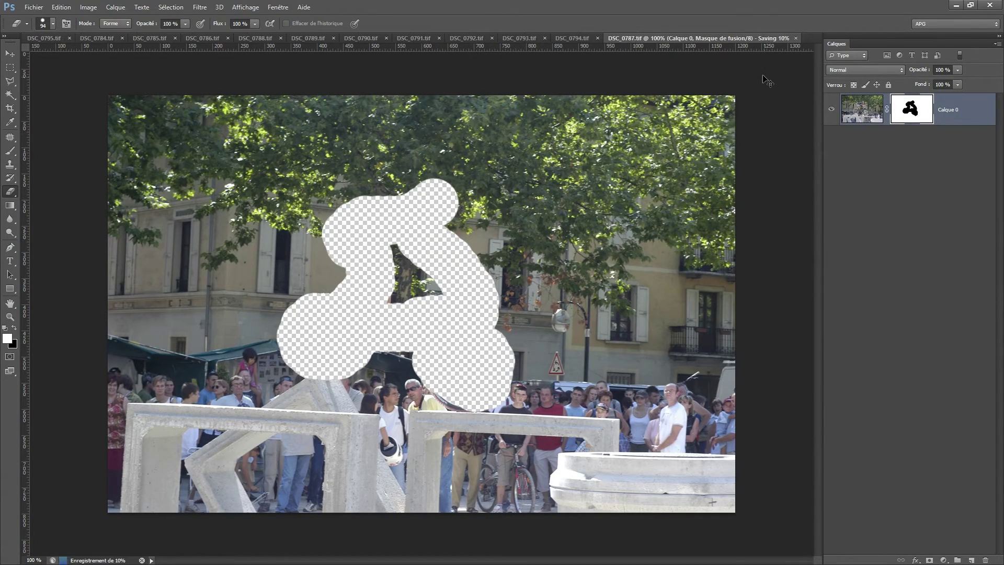
pyautogui.click(610, 36)
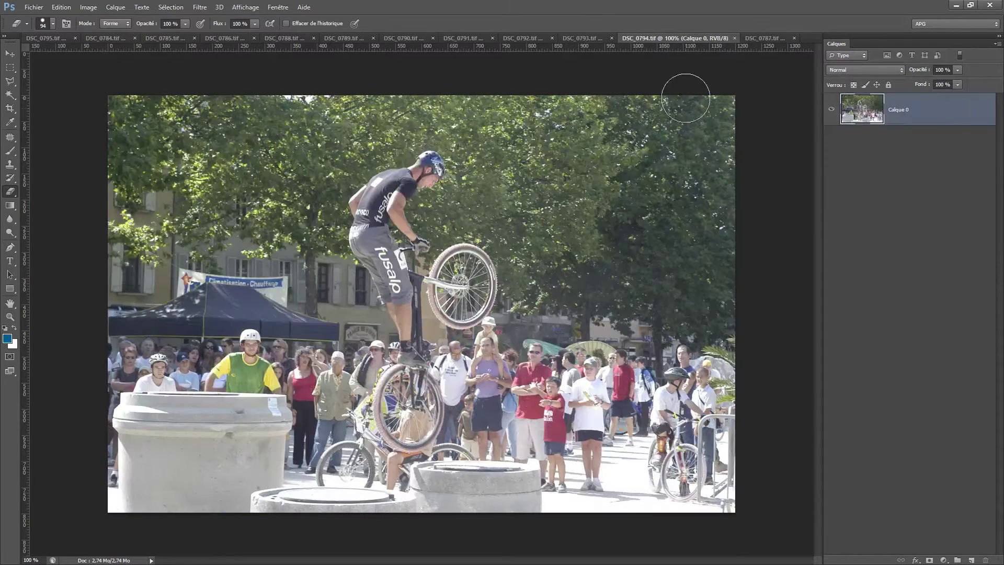
pyautogui.moveTo(432, 164)
pyautogui.mouseDown()
pyautogui.moveTo(382, 259)
pyautogui.moveTo(449, 291)
pyautogui.mouseUp()
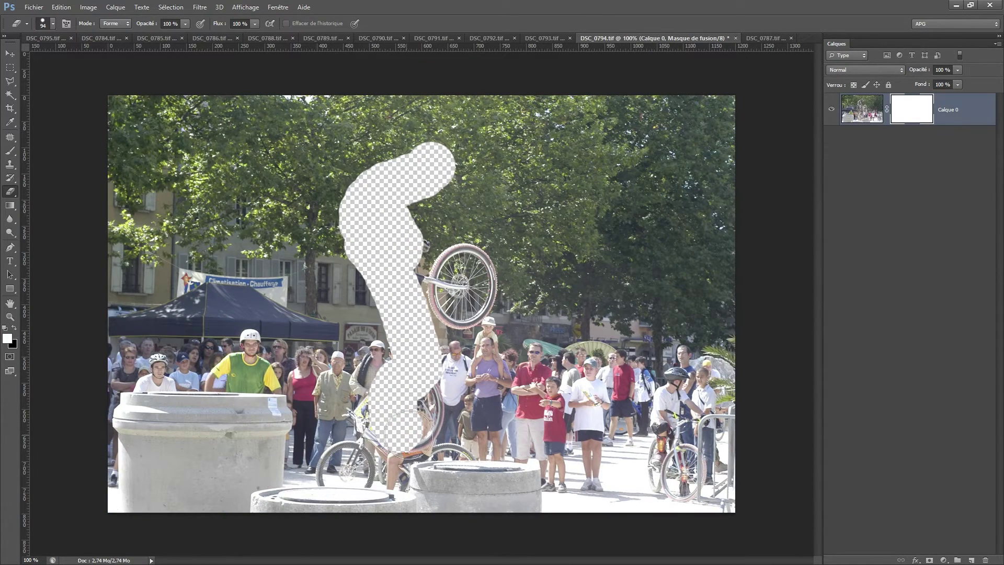
pyautogui.hotkey('ctrl', 's')
# Add masks to DSC_0793 and DSC_0792 and erase their riders, including DSC_0792's bike wheel
pyautogui.click(518, 38)
pyautogui.click(930, 560)
pyautogui.moveTo(416, 173)
pyautogui.mouseDown()
pyautogui.moveTo(354, 392)
pyautogui.moveTo(373, 229)
pyautogui.mouseUp()
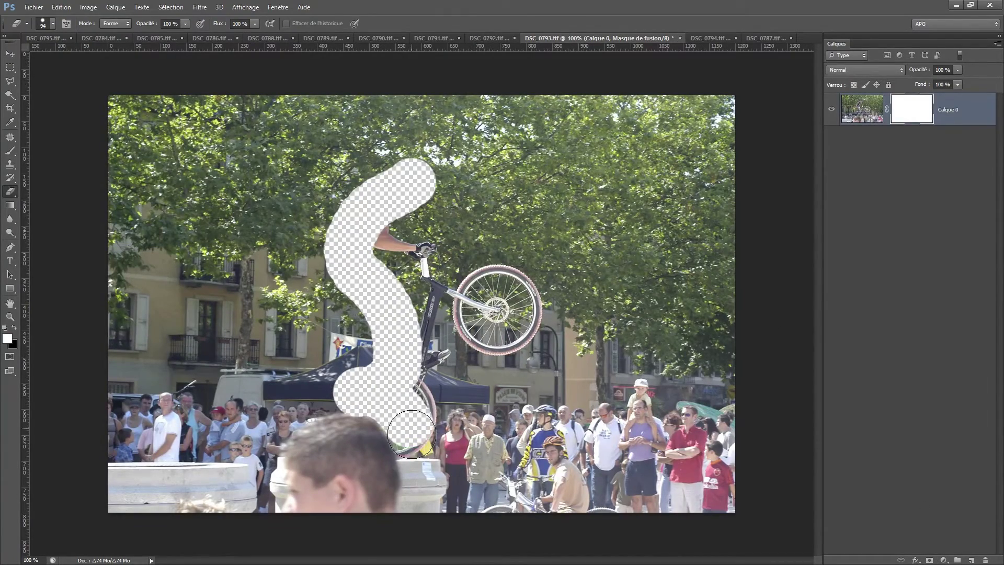
pyautogui.click(469, 36)
pyautogui.click(930, 561)
pyautogui.moveTo(411, 204)
pyautogui.mouseDown()
pyautogui.moveTo(361, 450)
pyautogui.moveTo(418, 414)
pyautogui.moveTo(375, 246)
pyautogui.mouseUp()
pyautogui.moveTo(507, 369); pyautogui.dragTo(515, 319)
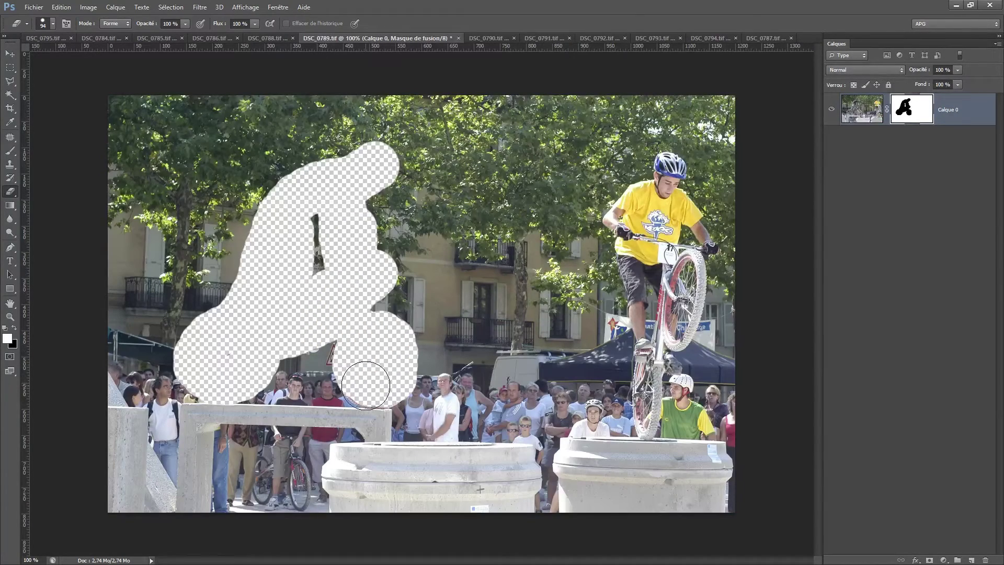
pyautogui.moveTo(366, 385); pyautogui.dragTo(375, 381)
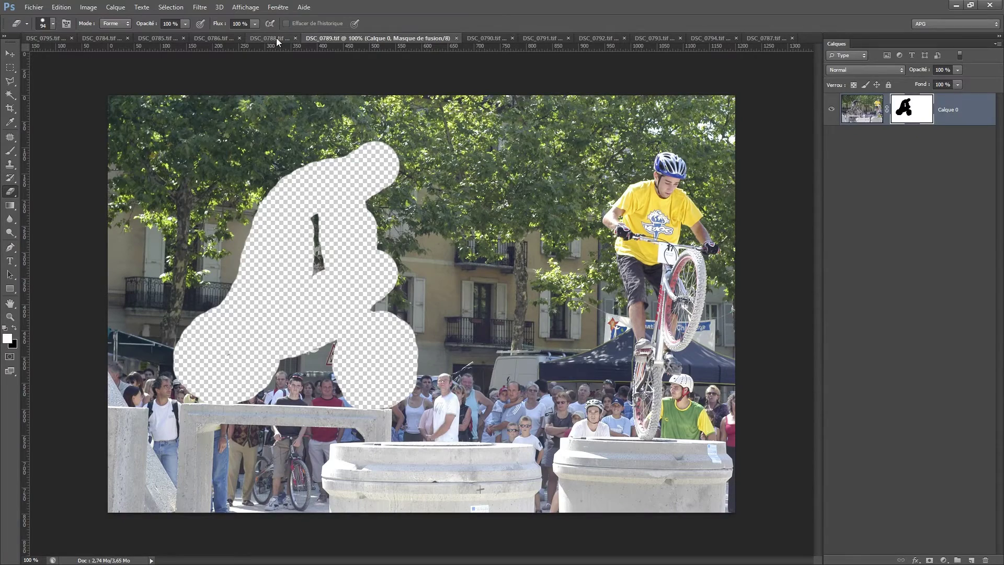
# Erase the riders in DSC_0788 and DSC_0786, then revert DSC_0786 with Fichier > Version précédente
pyautogui.click(276, 38)
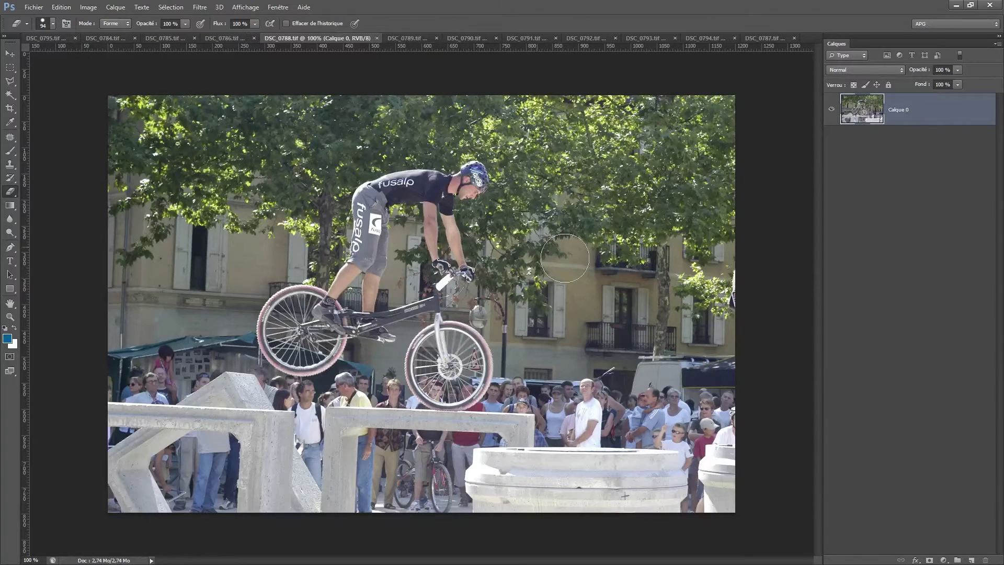
pyautogui.moveTo(455, 199)
pyautogui.mouseDown()
pyautogui.moveTo(414, 310)
pyautogui.moveTo(470, 361)
pyautogui.mouseUp()
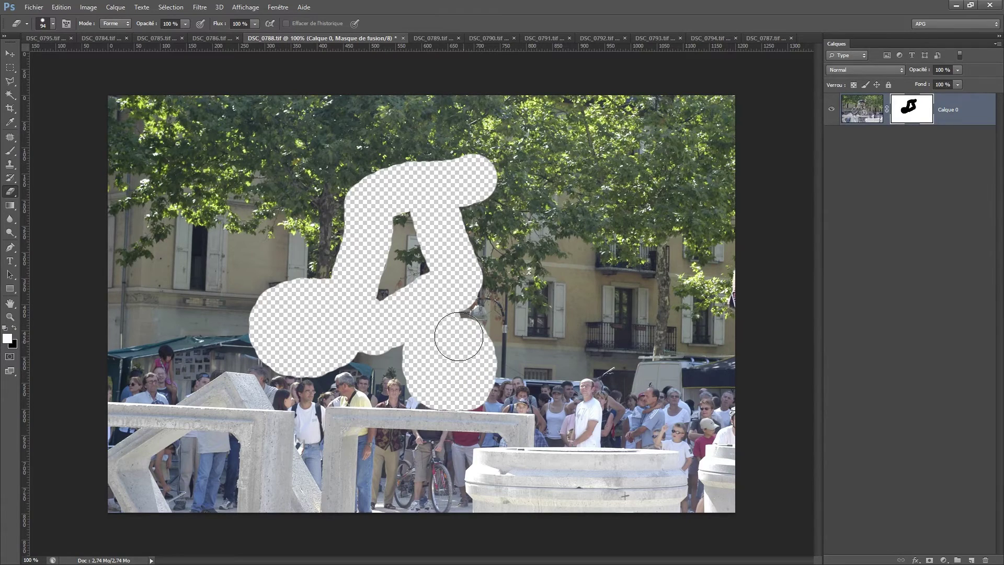
pyautogui.click(214, 38)
pyautogui.moveTo(369, 214)
pyautogui.mouseDown()
pyautogui.moveTo(335, 362)
pyautogui.moveTo(356, 366)
pyautogui.moveTo(301, 366)
pyautogui.mouseUp()
pyautogui.click(34, 7)
pyautogui.click(57, 163)
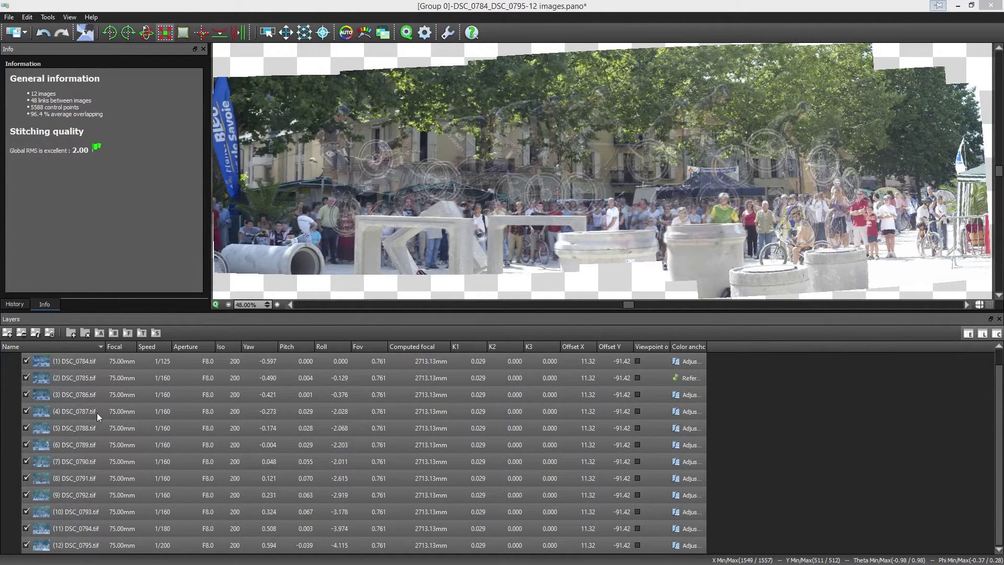
# Reload DSC_0786, show the blended preview, and select only DSC_0789 in the list
pyautogui.rightClick(86, 395)
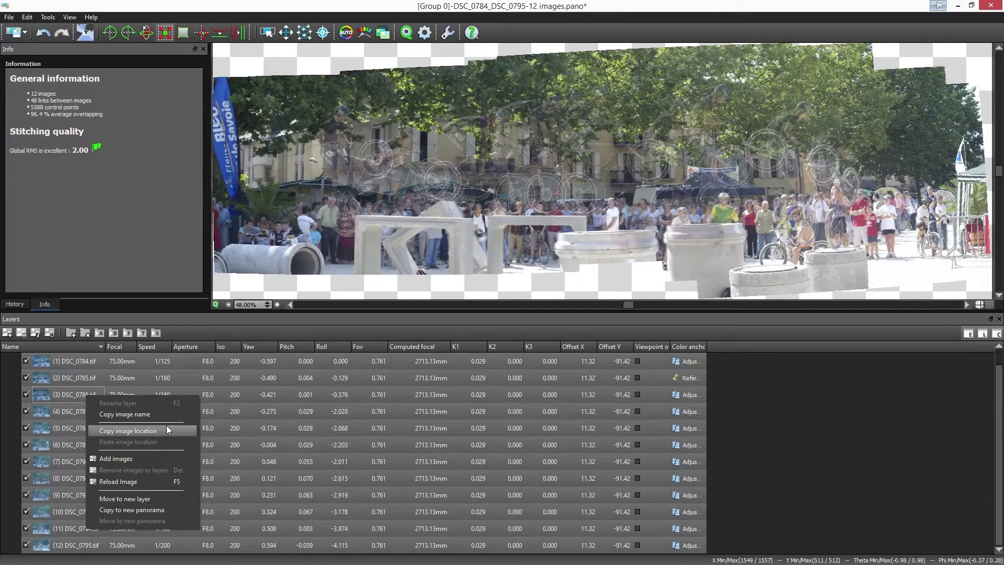
pyautogui.click(130, 482)
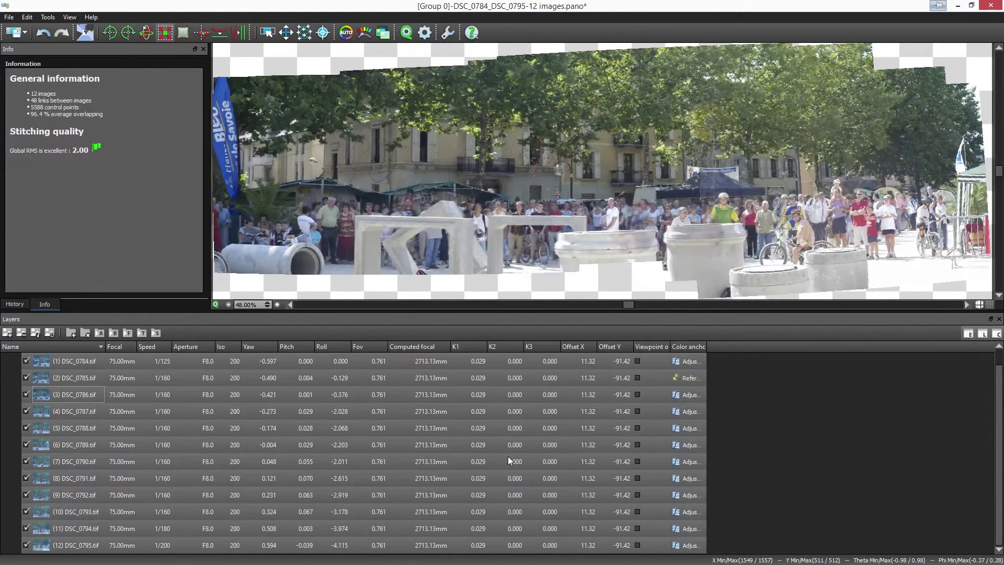
pyautogui.click(407, 33)
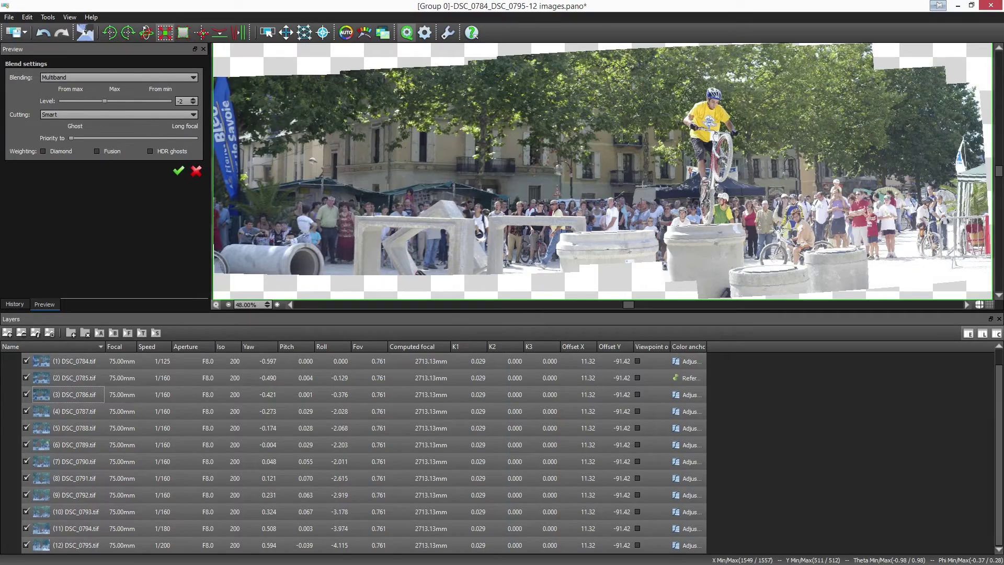
pyautogui.click(236, 445)
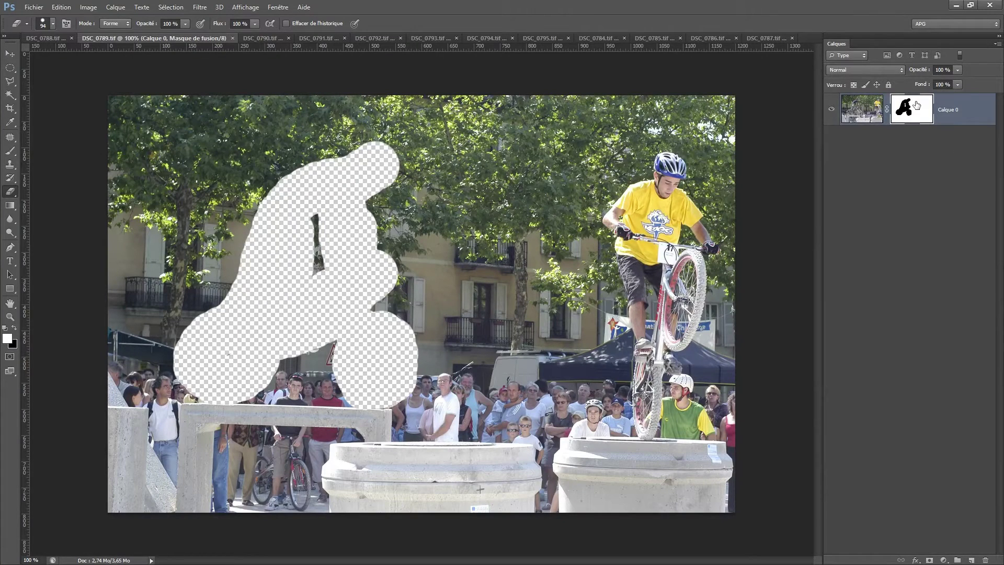
# Paint the yellow-shirted rider's head and body out of DSC_0789's mask and save it
pyautogui.moveTo(668, 168)
pyautogui.mouseDown()
pyautogui.moveTo(665, 198)
pyautogui.moveTo(629, 240)
pyautogui.moveTo(670, 345)
pyautogui.moveTo(693, 229)
pyautogui.moveTo(672, 246)
pyautogui.mouseUp()
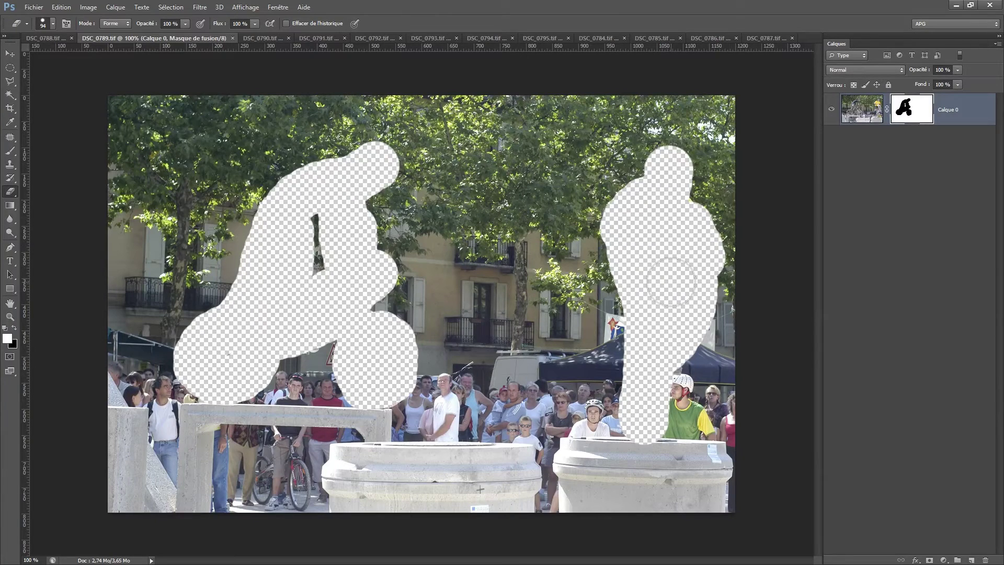
pyautogui.moveTo(672, 246); pyautogui.dragTo(675, 214)
pyautogui.hotkey('ctrl', 's')
pyautogui.hotkey('alt', 'Tab')
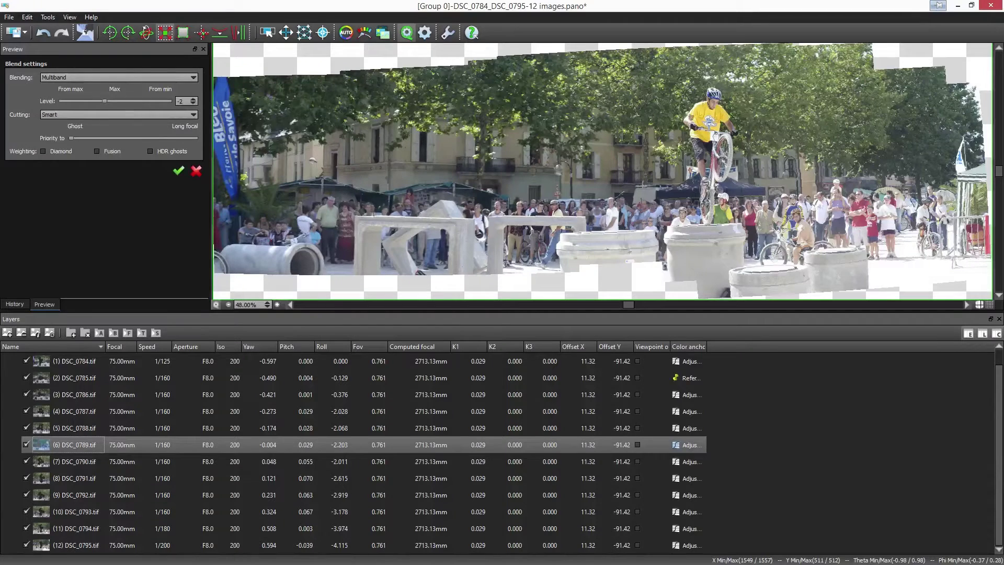
# Reload row (6) DSC_0789.tif via Reload Image in the Layers list
pyautogui.rightClick(71, 447)
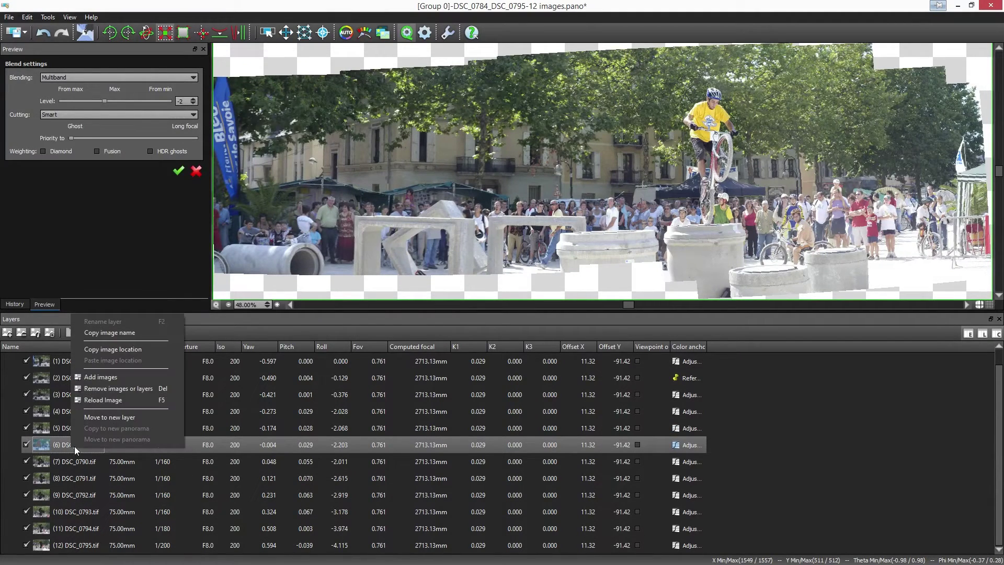
pyautogui.click(109, 404)
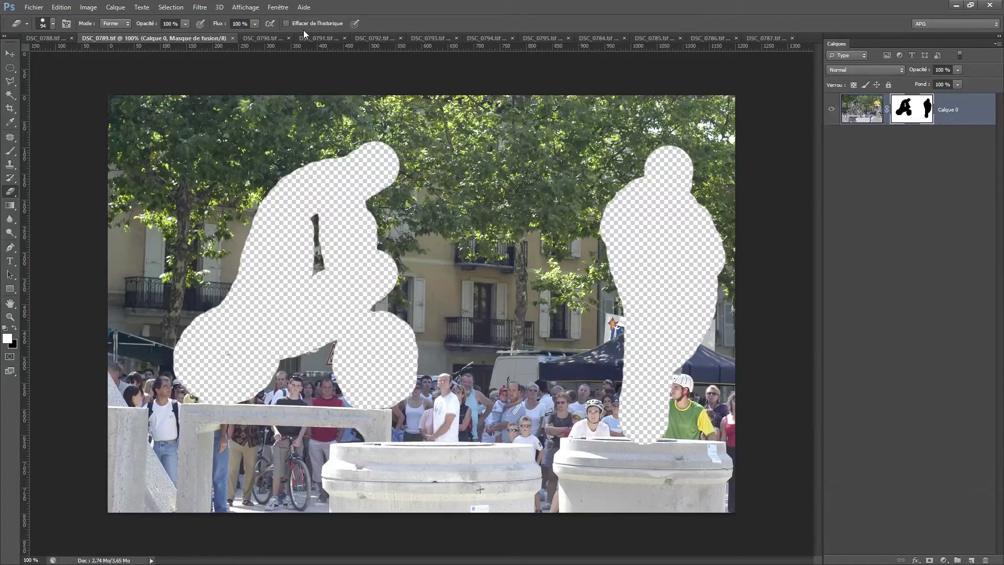
# Disable DSC_0784's layer mask so its airborne rider shows fully, and save the file
pyautogui.click(257, 41)
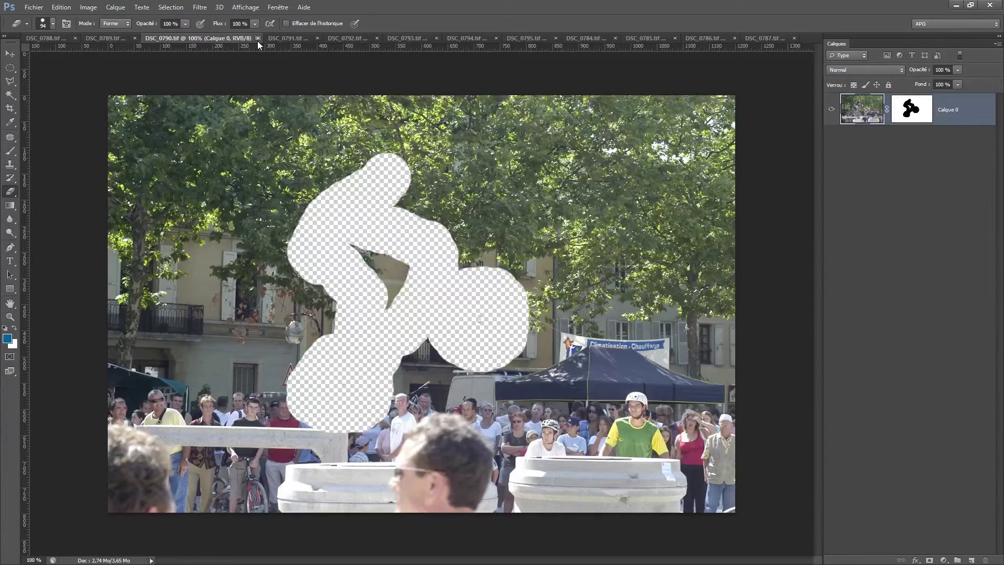
pyautogui.click(587, 39)
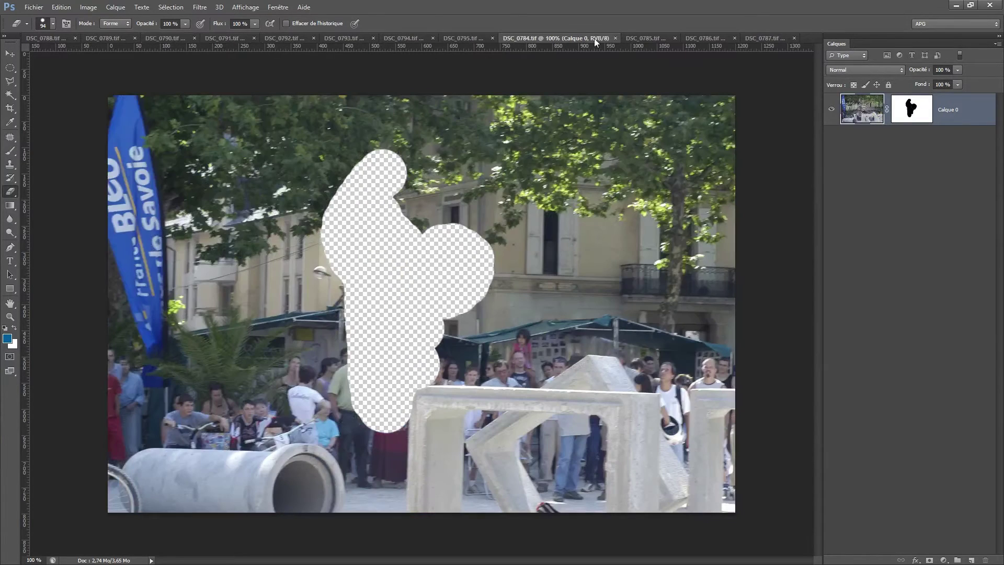
pyautogui.keyDown('shift'); pyautogui.click(915, 114); pyautogui.keyUp('shift')
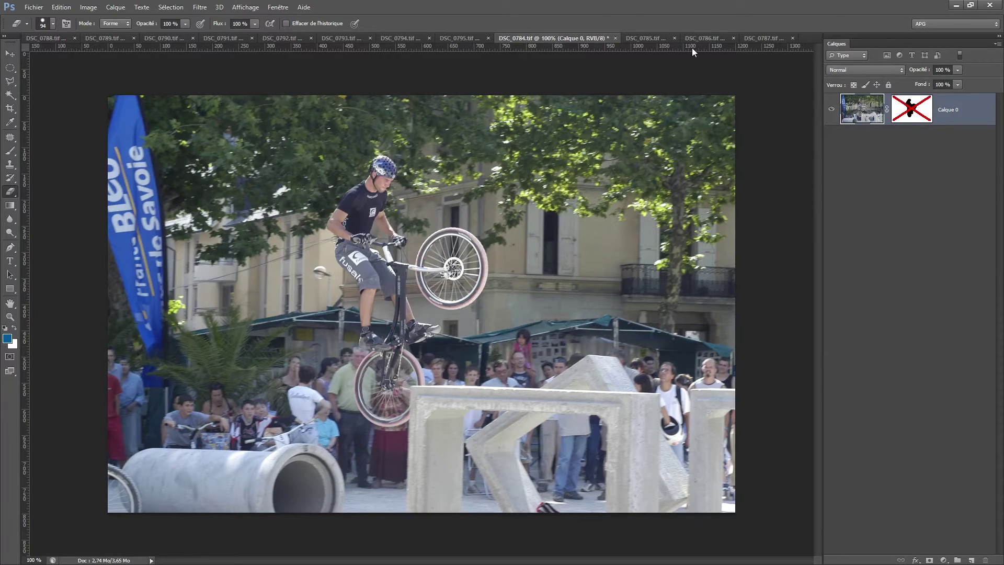
pyautogui.hotkey('ctrl', 's')
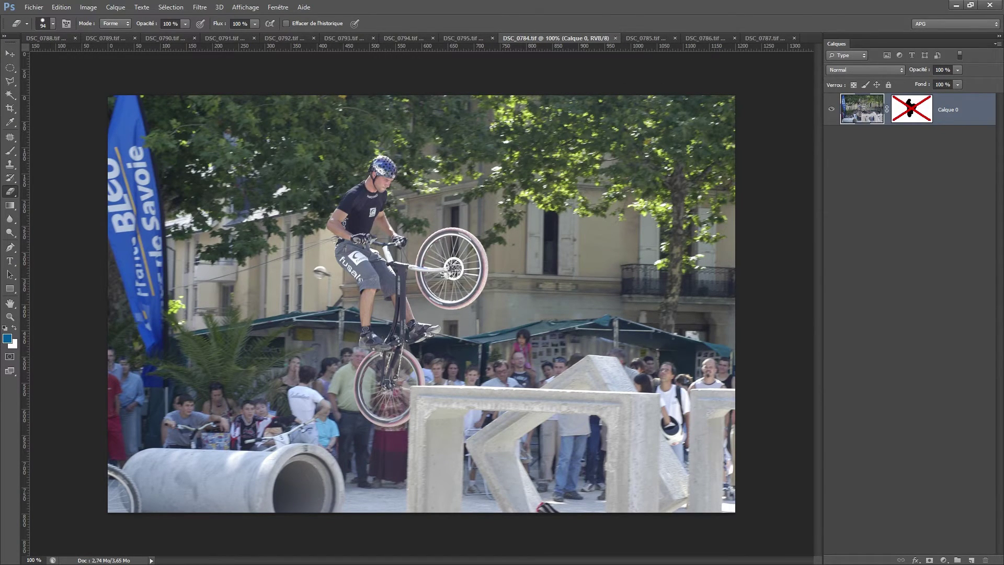
pyautogui.click(956, 5)
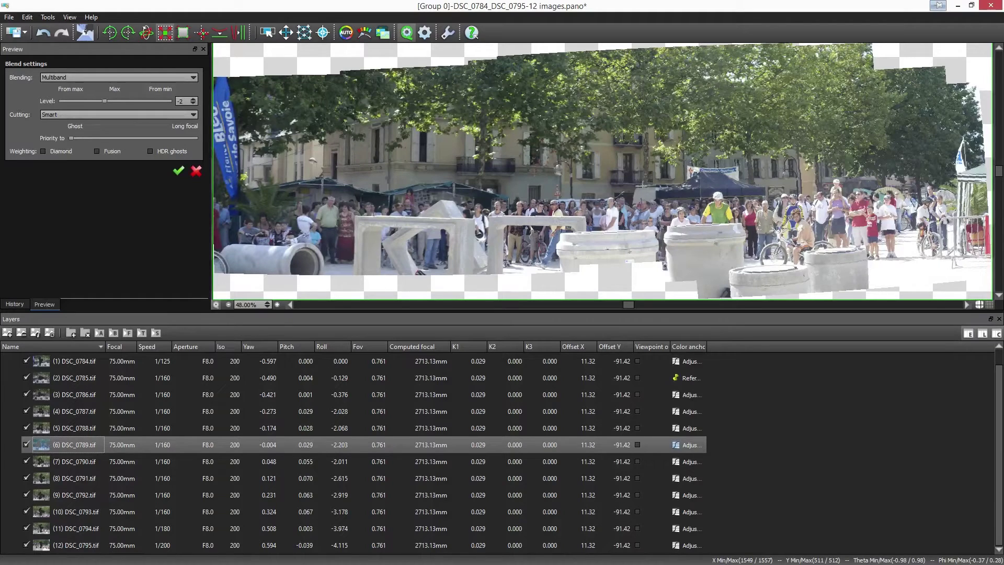
# Reload DSC_0784.tif from the Layers list so the panorama uses its unmasked version
pyautogui.rightClick(83, 362)
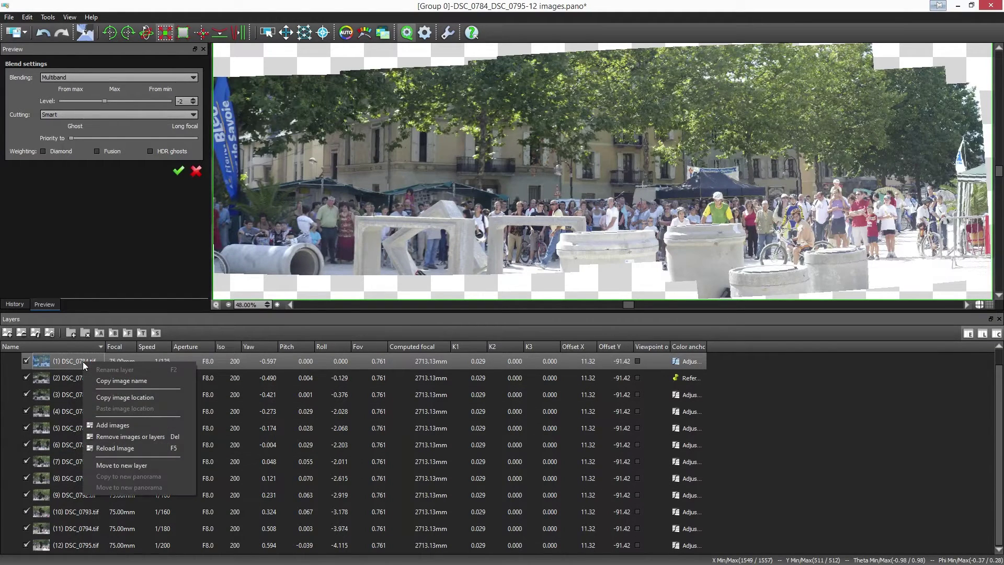
pyautogui.click(114, 447)
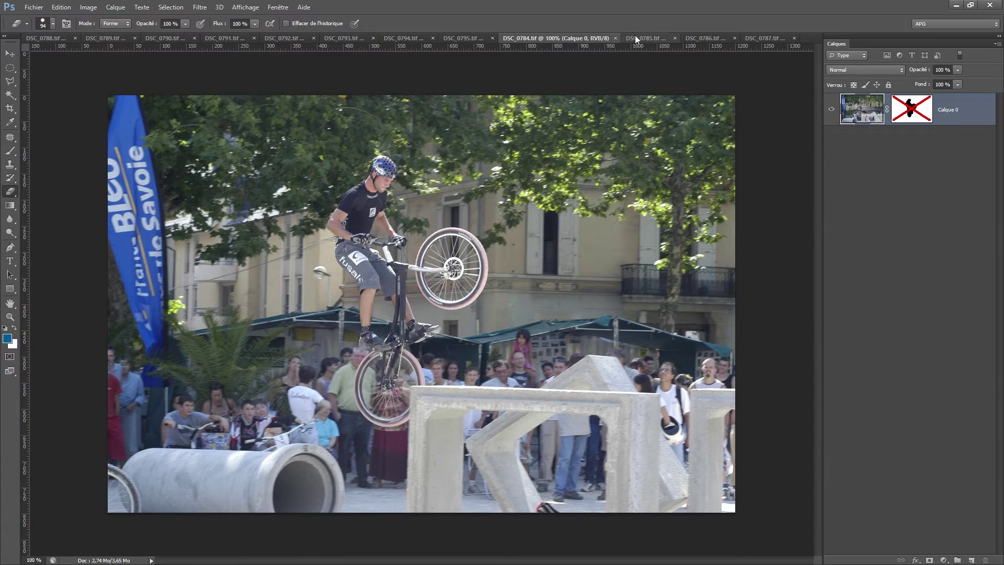
# Disable DSC_0787's mask to show its rider, then re-enable DSC_0784's mask and save it
pyautogui.click(758, 36)
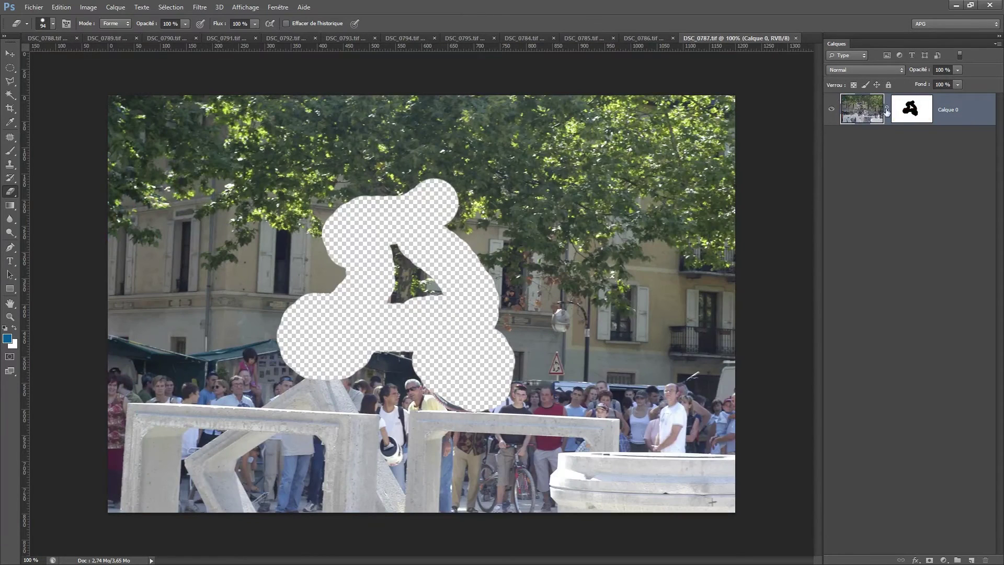
pyautogui.keyDown('shift'); pyautogui.click(911, 111); pyautogui.keyUp('shift')
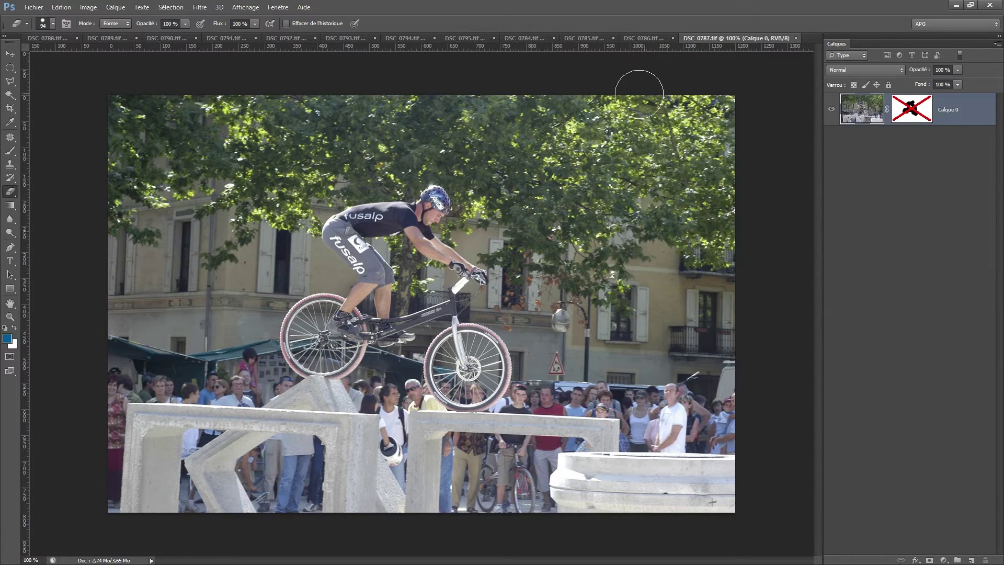
pyautogui.click(532, 38)
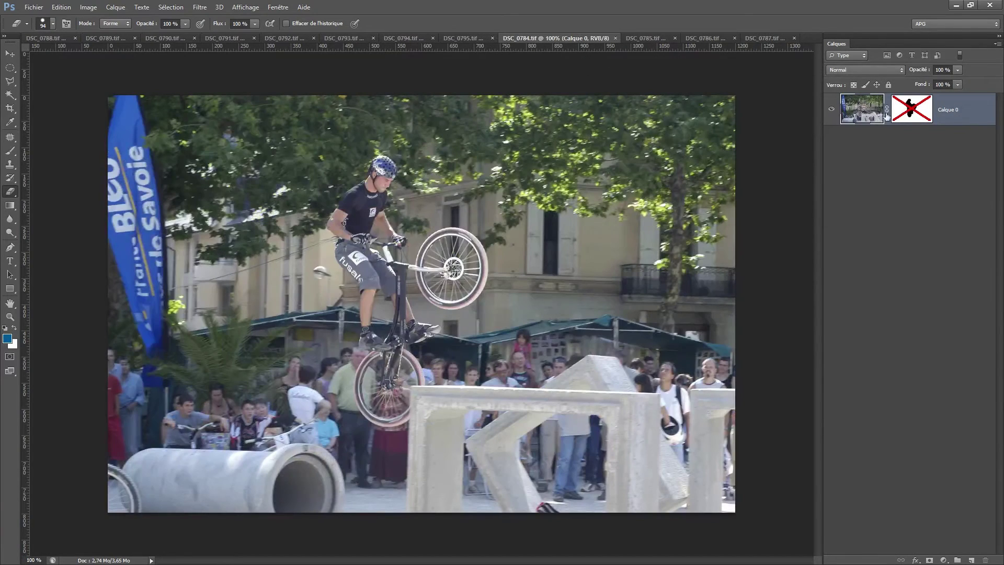
pyautogui.keyDown('shift'); pyautogui.click(927, 109); pyautogui.keyUp('shift')
pyautogui.hotkey('ctrl', 's')
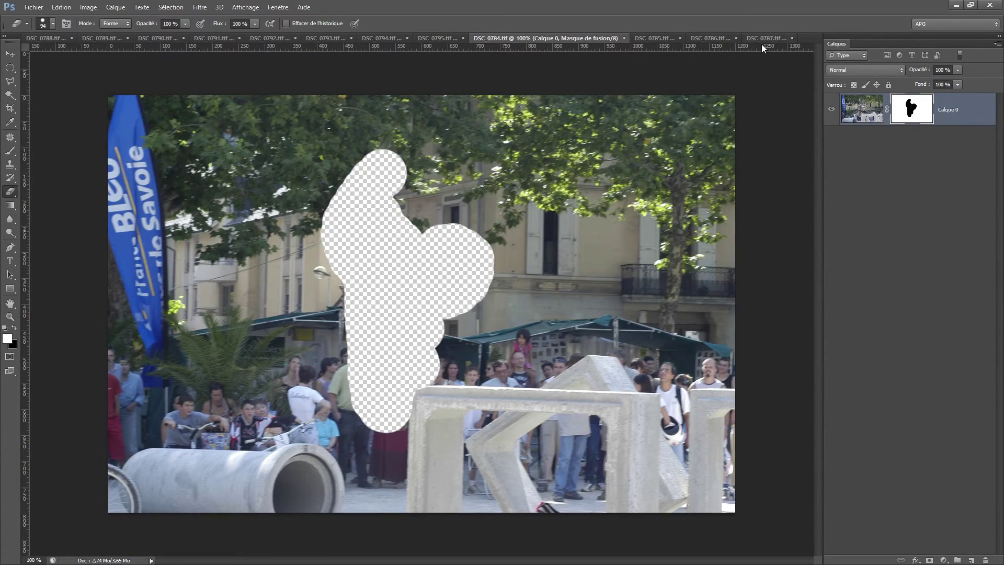
pyautogui.click(763, 39)
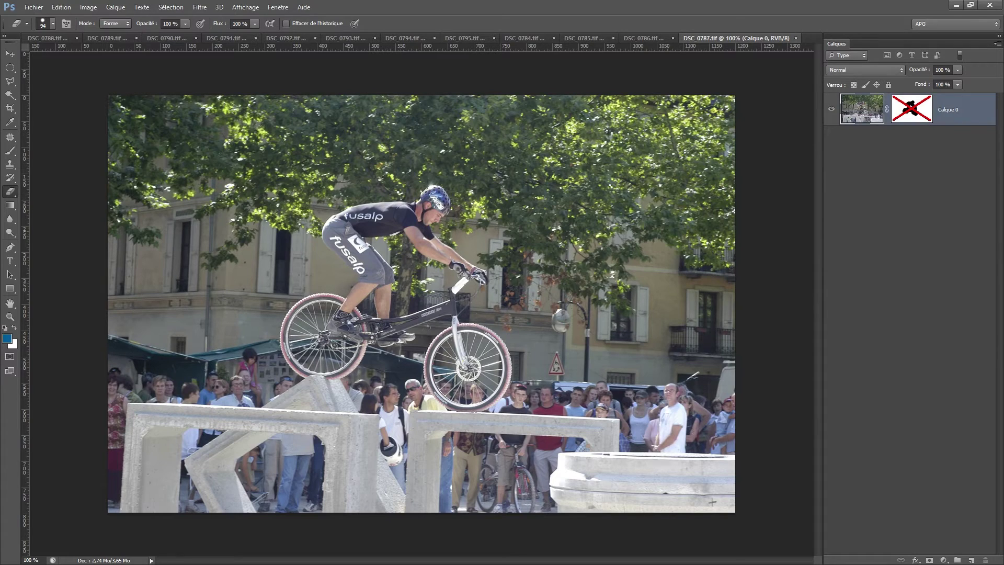
pyautogui.click(957, 4)
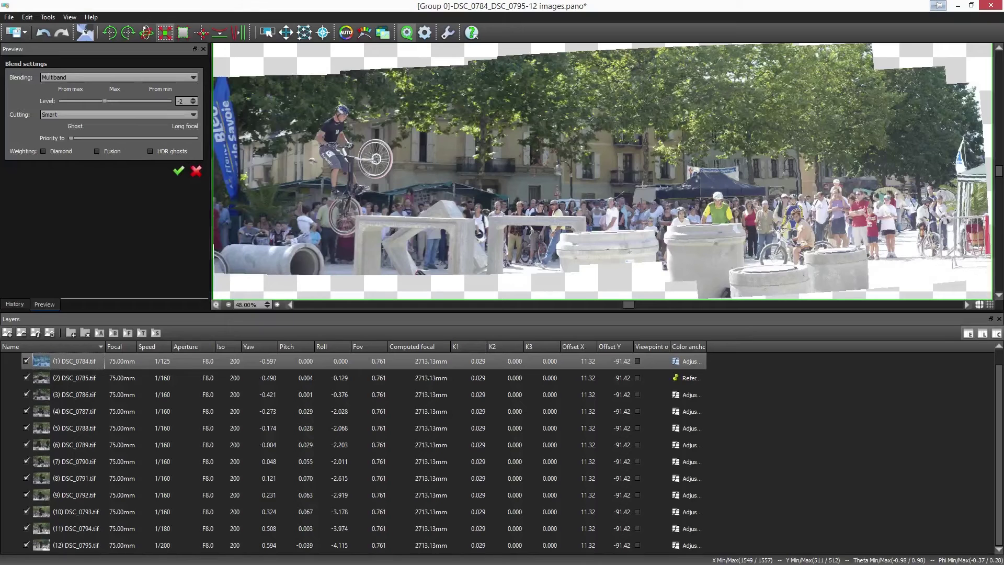
# Reload DSC_0784.tif and DSC_0787.tif in the panorama to pick up their changed masks
pyautogui.rightClick(48, 363)
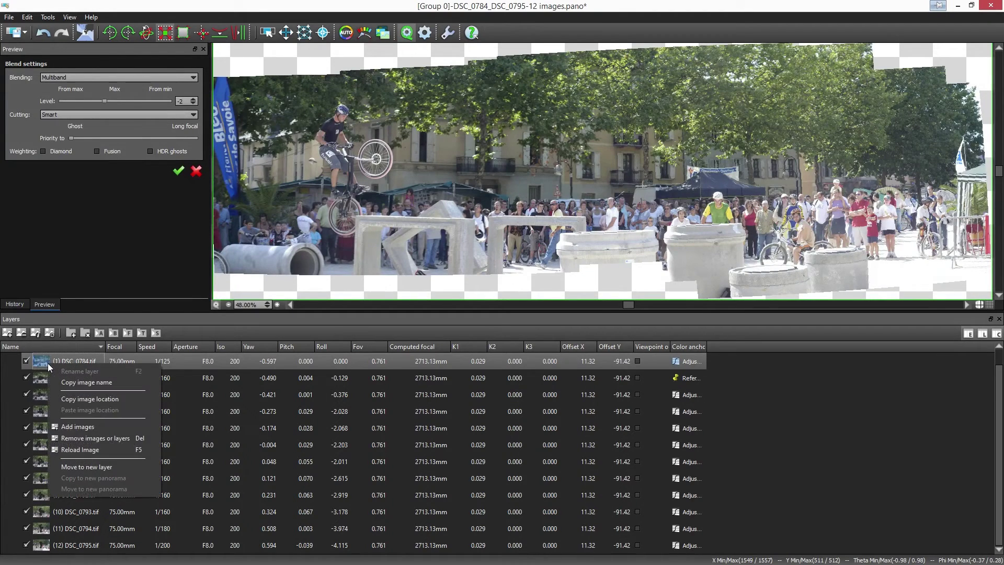
pyautogui.click(86, 450)
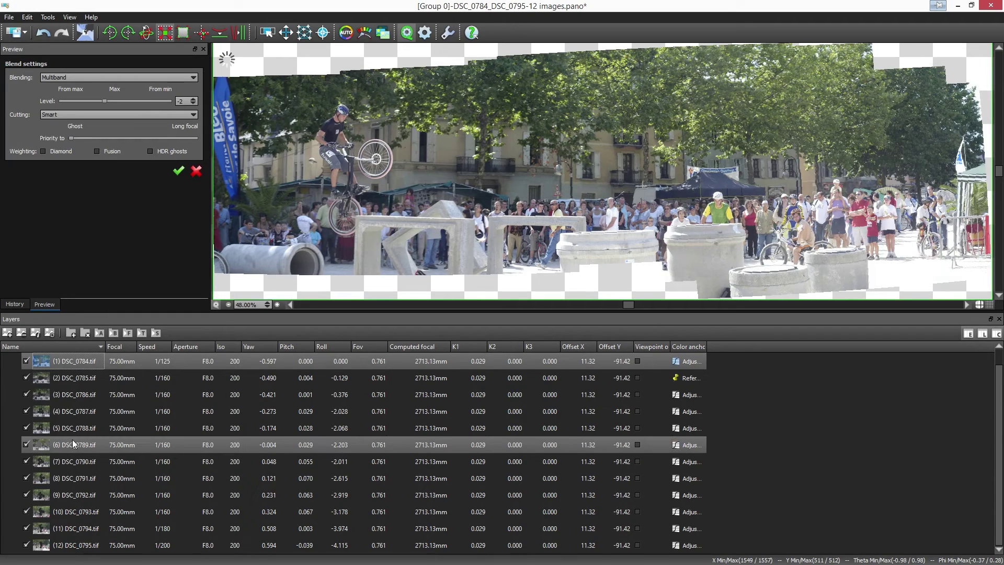
pyautogui.rightClick(81, 413)
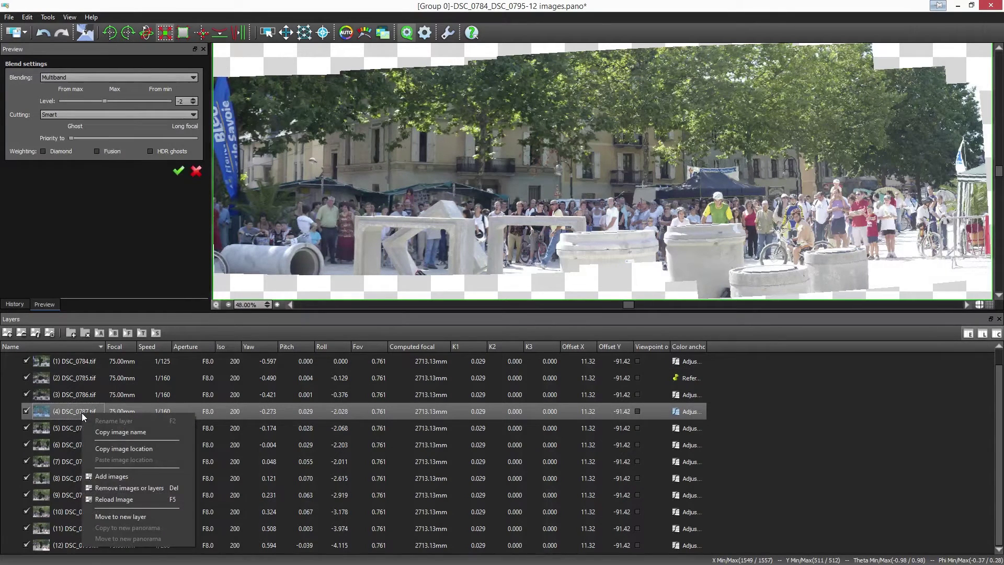
pyautogui.click(112, 501)
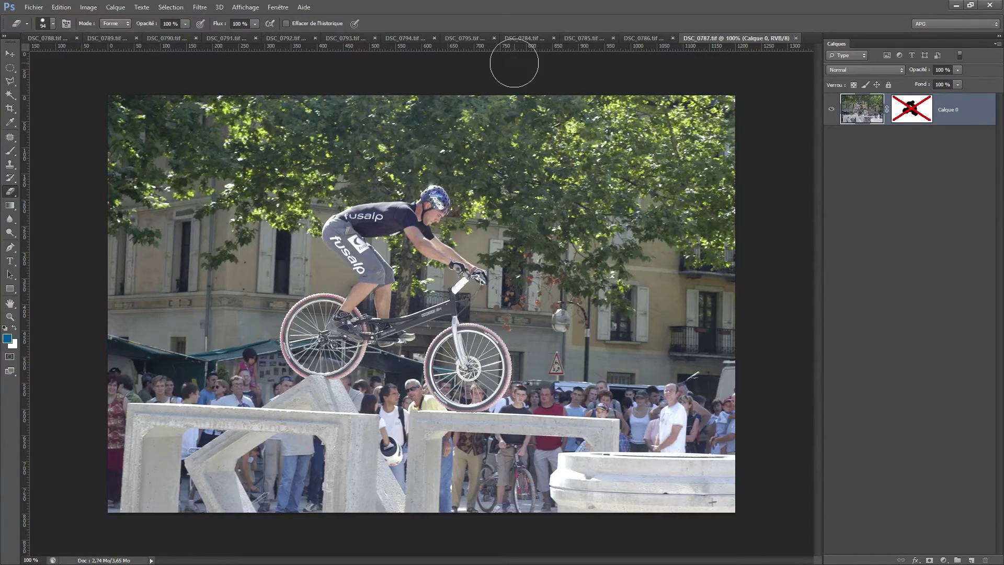
# Paint DSC_0789's mask back with a 147 px brush, restoring the yellow-shirt and black-shirt riders
pyautogui.click(97, 38)
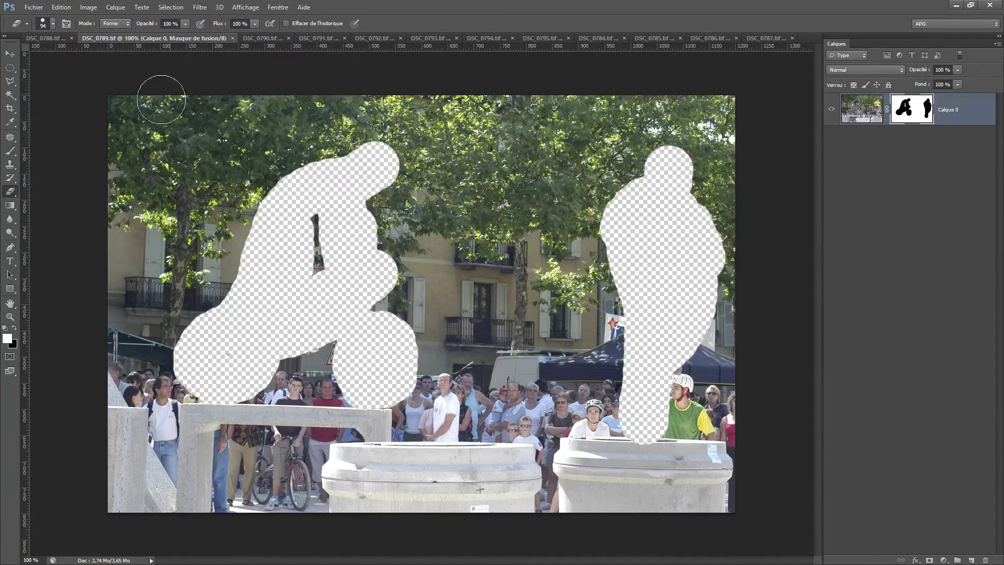
pyautogui.click(10, 151)
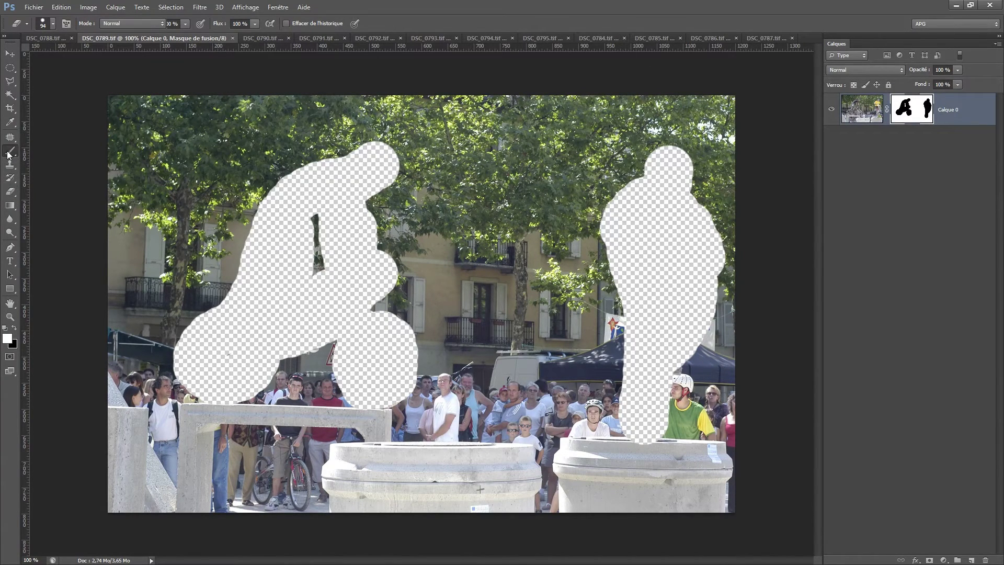
pyautogui.click(52, 23)
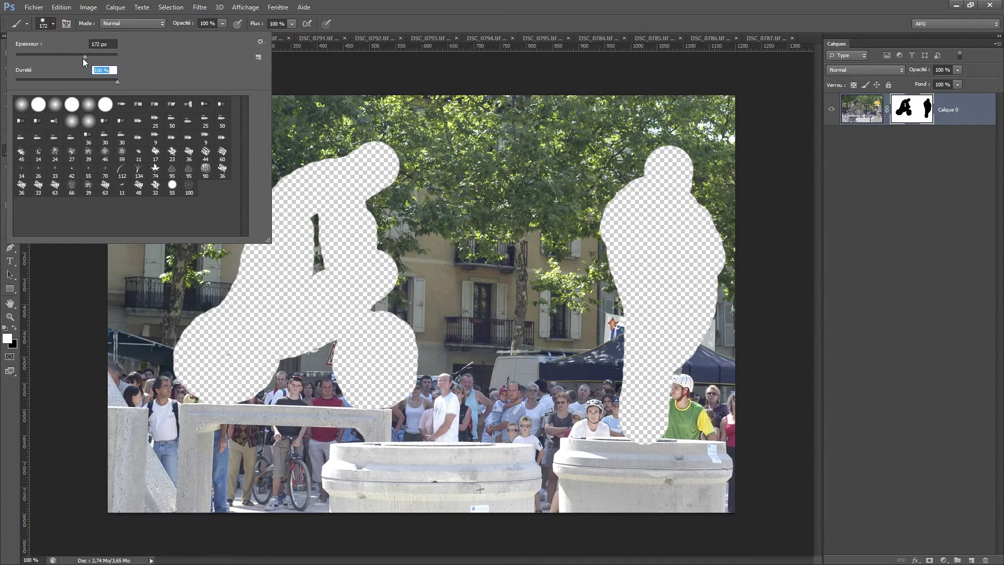
pyautogui.moveTo(84, 58); pyautogui.dragTo(79, 57)
pyautogui.moveTo(666, 202)
pyautogui.mouseDown()
pyautogui.moveTo(667, 167)
pyautogui.moveTo(630, 373)
pyautogui.moveTo(646, 427)
pyautogui.mouseUp()
pyautogui.moveTo(407, 192)
pyautogui.mouseDown()
pyautogui.moveTo(368, 362)
pyautogui.moveTo(351, 310)
pyautogui.mouseUp()
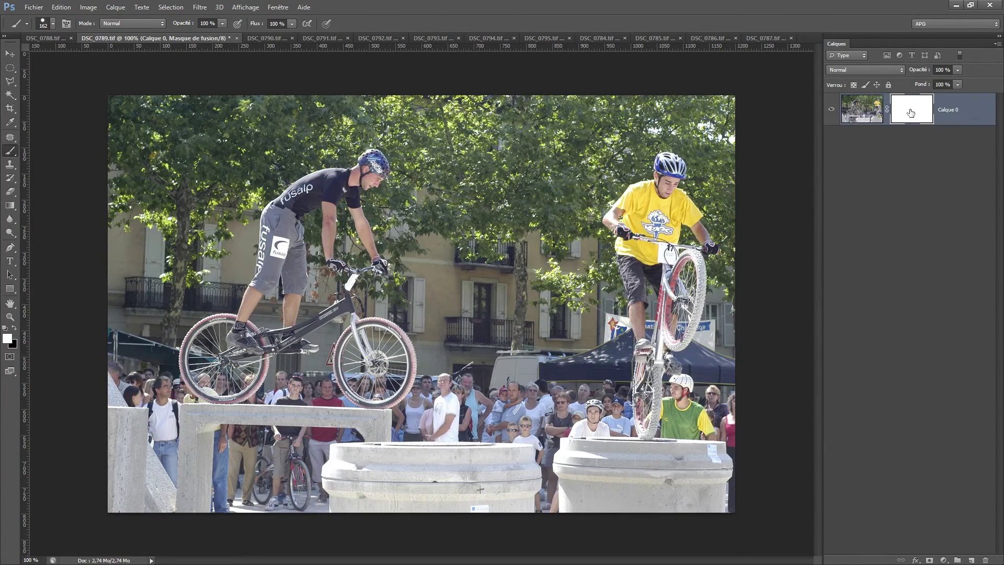
# Erase the yellow-shirt rider from DSC_0789's mask, keeping the black-shirt rider, and save the image
pyautogui.click(15, 191)
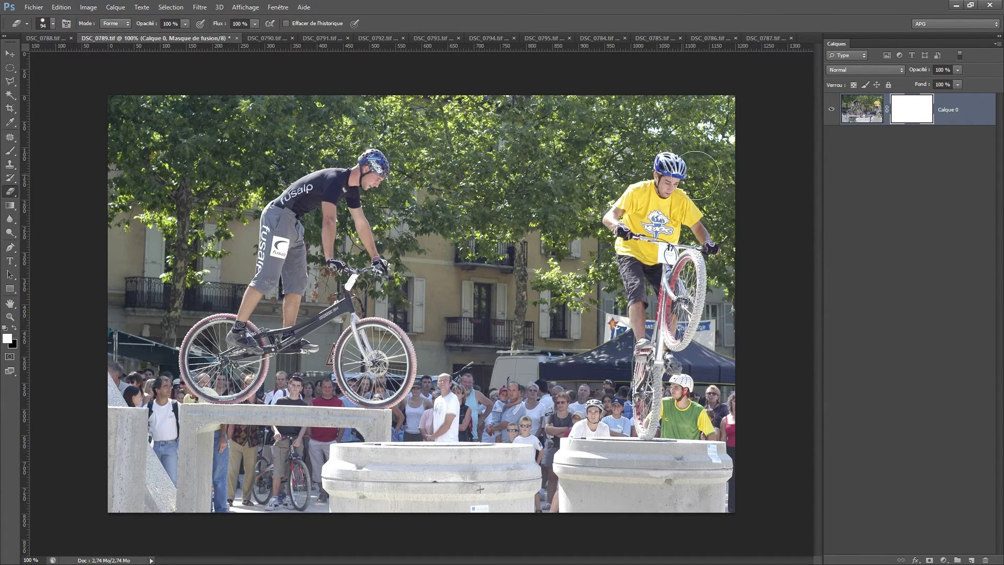
pyautogui.click(666, 171)
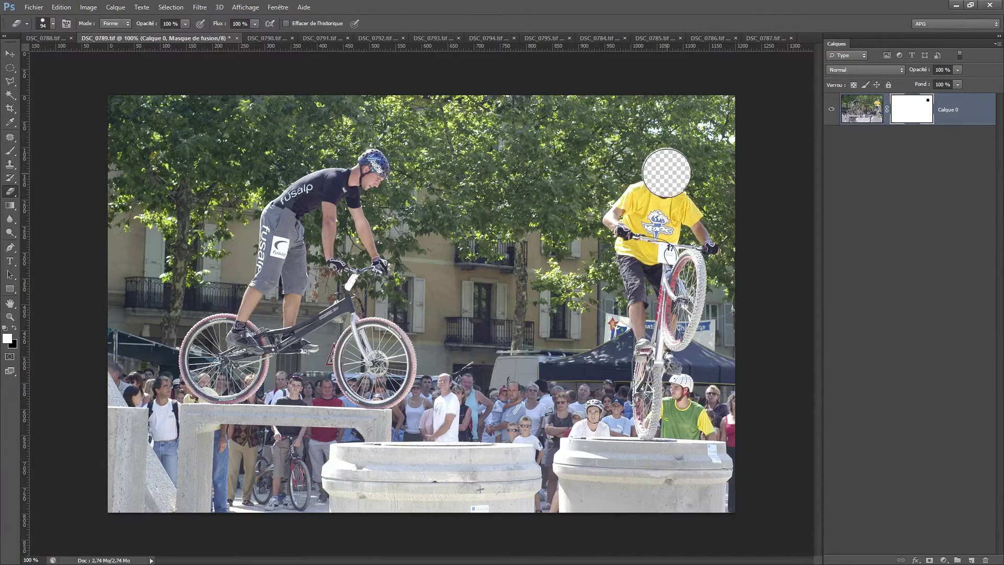
pyautogui.click(659, 188)
pyautogui.moveTo(658, 188); pyautogui.dragTo(650, 328)
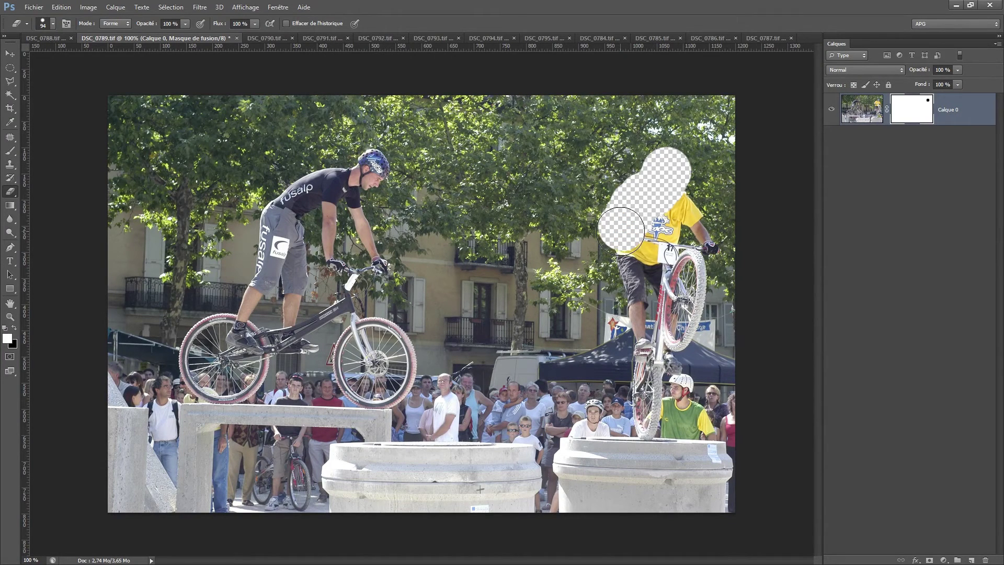
pyautogui.moveTo(646, 420)
pyautogui.mouseDown()
pyautogui.moveTo(658, 329)
pyautogui.moveTo(682, 316)
pyautogui.moveTo(664, 262)
pyautogui.moveTo(669, 204)
pyautogui.moveTo(690, 225)
pyautogui.moveTo(688, 272)
pyautogui.mouseUp()
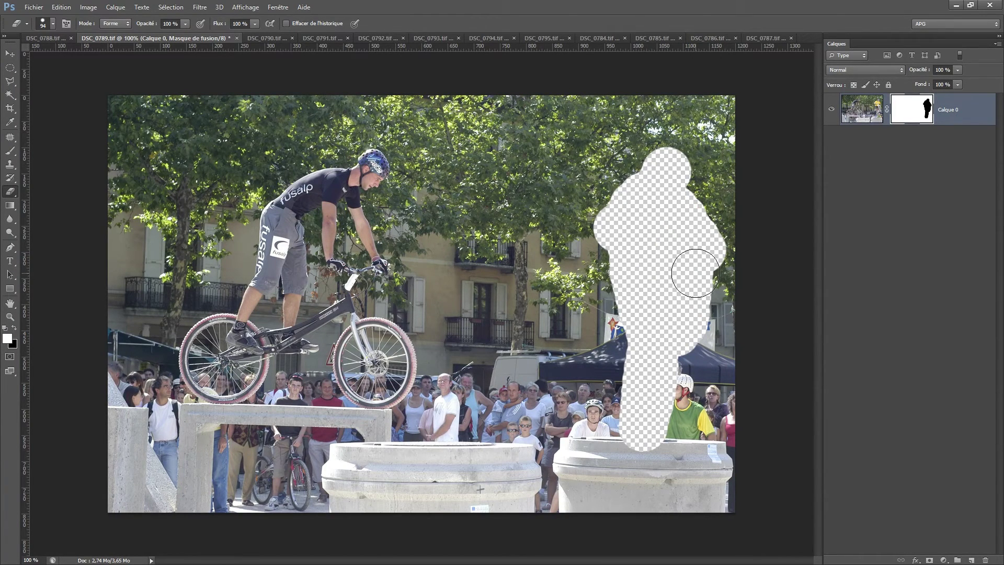
pyautogui.hotkey('ctrl', 's')
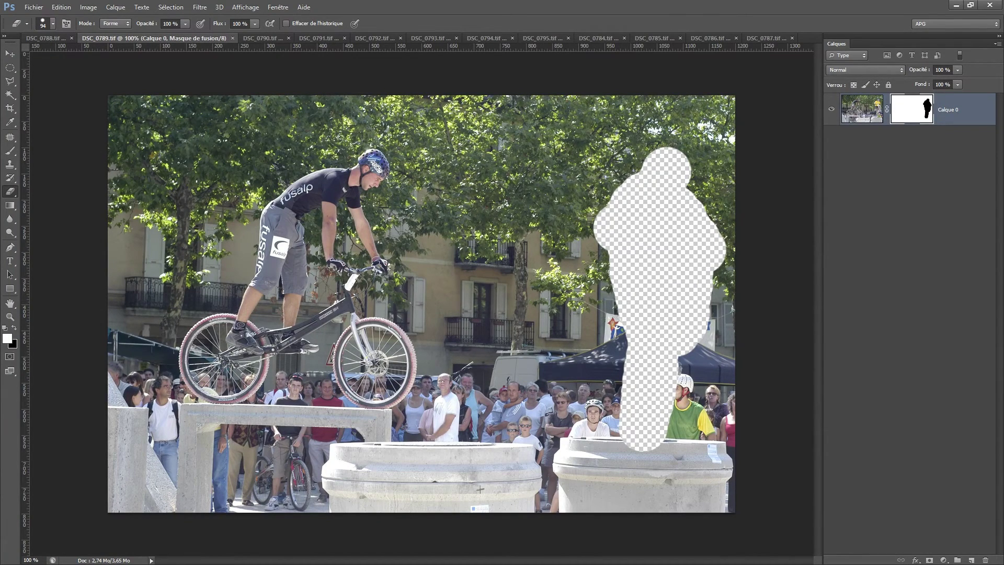
pyautogui.hotkey('alt', 'Tab')
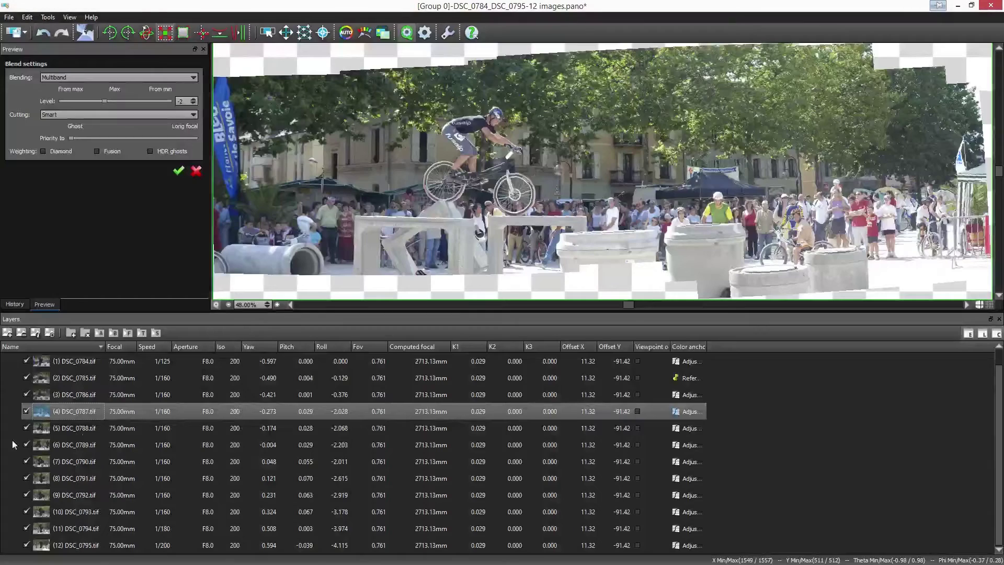
# Open layer 4's options in Autopano, then bring DSC_0787 to the front in Photoshop
pyautogui.rightClick(55, 411)
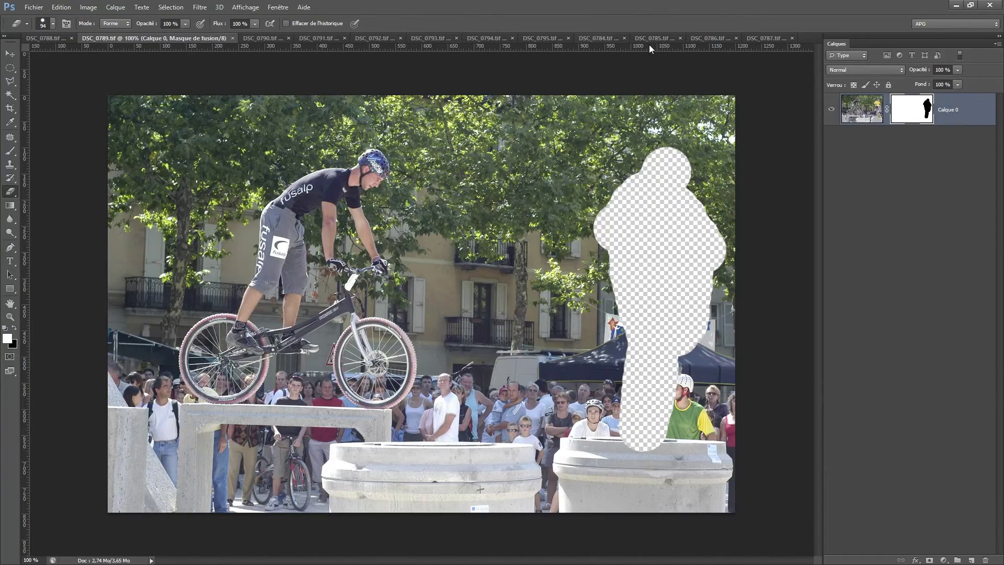
pyautogui.click(758, 38)
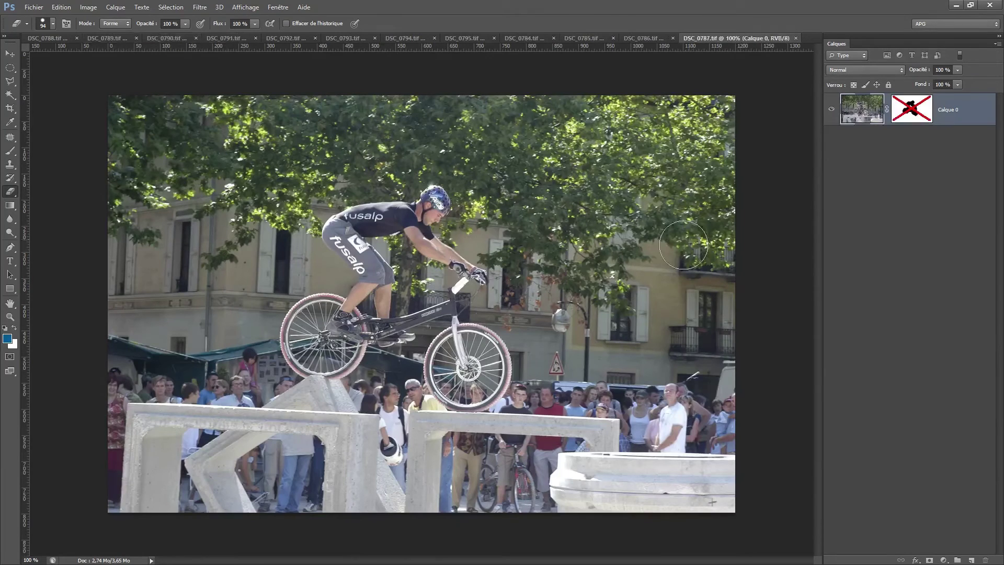
# Re-enable DSC_0787's layer mask to hide its rider again, and save the image
pyautogui.keyDown('shift'); pyautogui.click(905, 110); pyautogui.keyUp('shift')
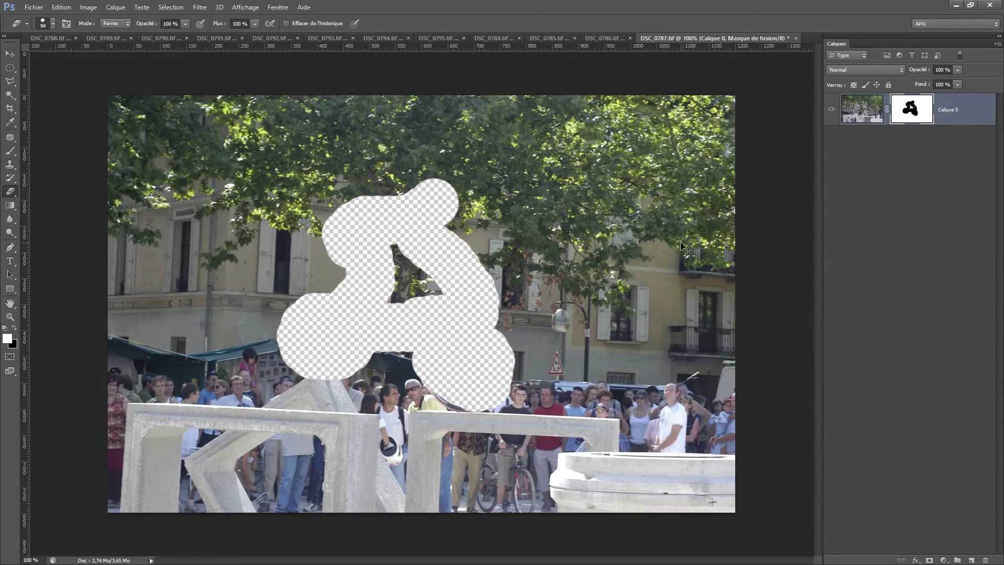
pyautogui.hotkey('ctrl', 's')
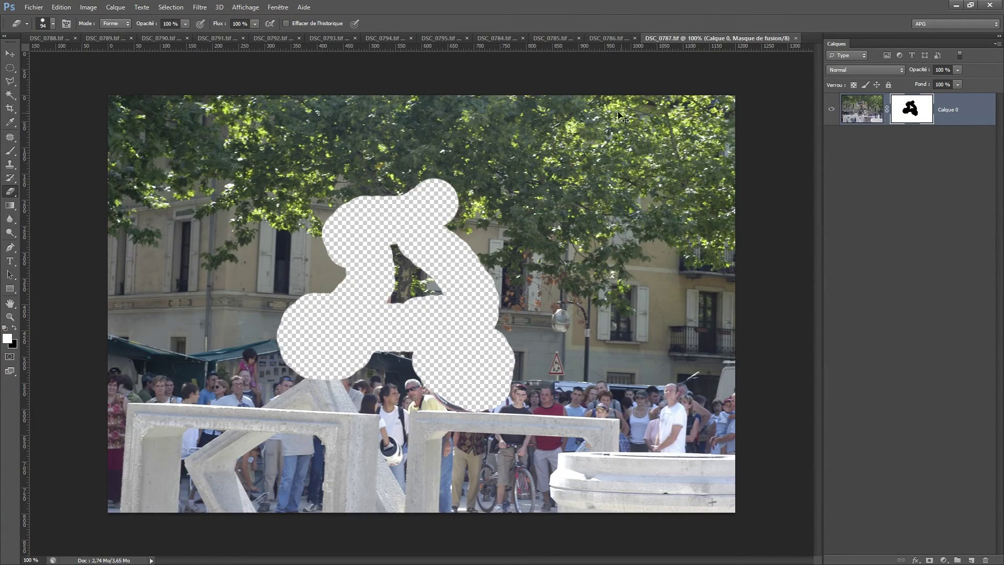
pyautogui.click(113, 38)
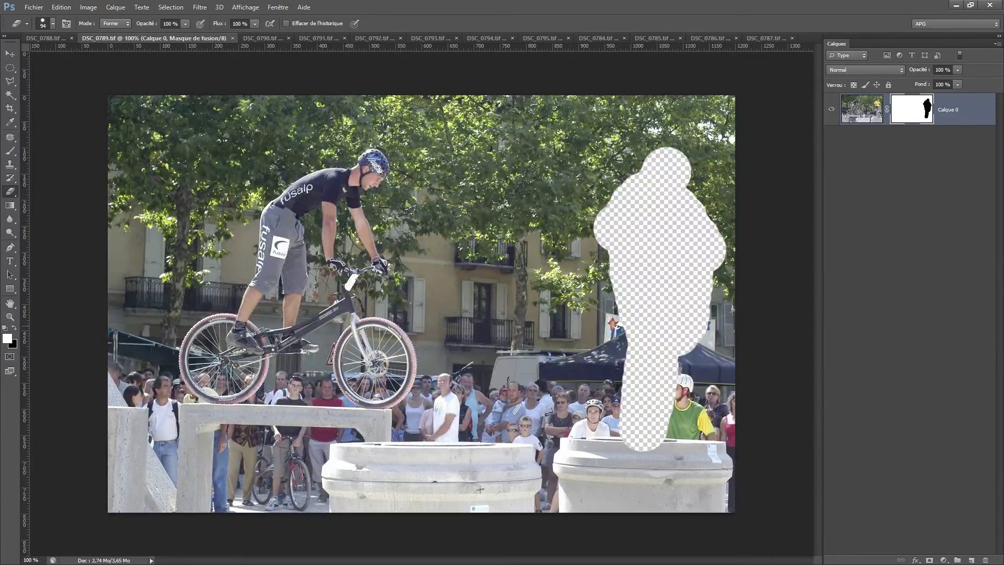
pyautogui.hotkey('alt', 'Tab')
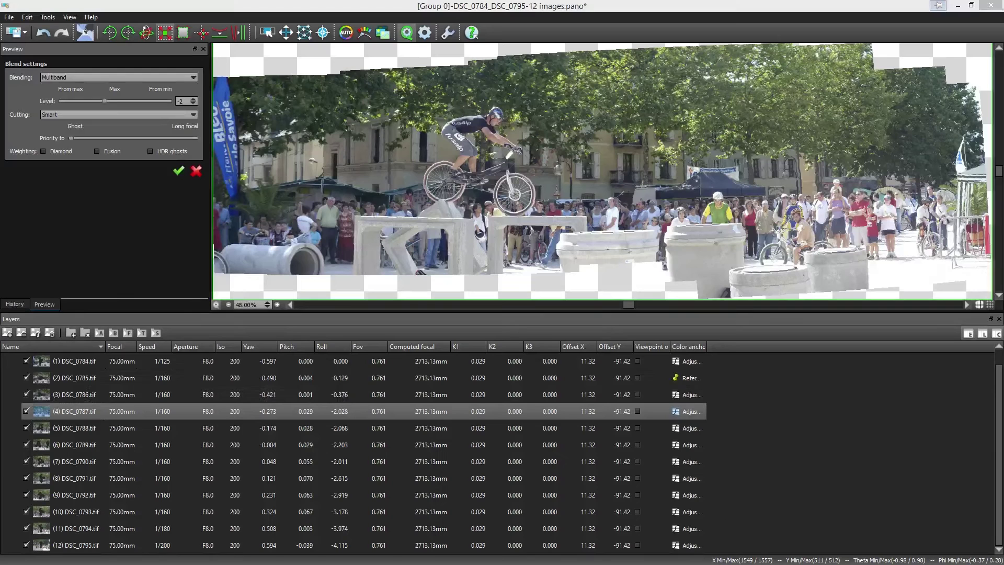
# Select DSC_0787 and DSC_0789 in the Layers list and reload both images from disk
pyautogui.rightClick(77, 413)
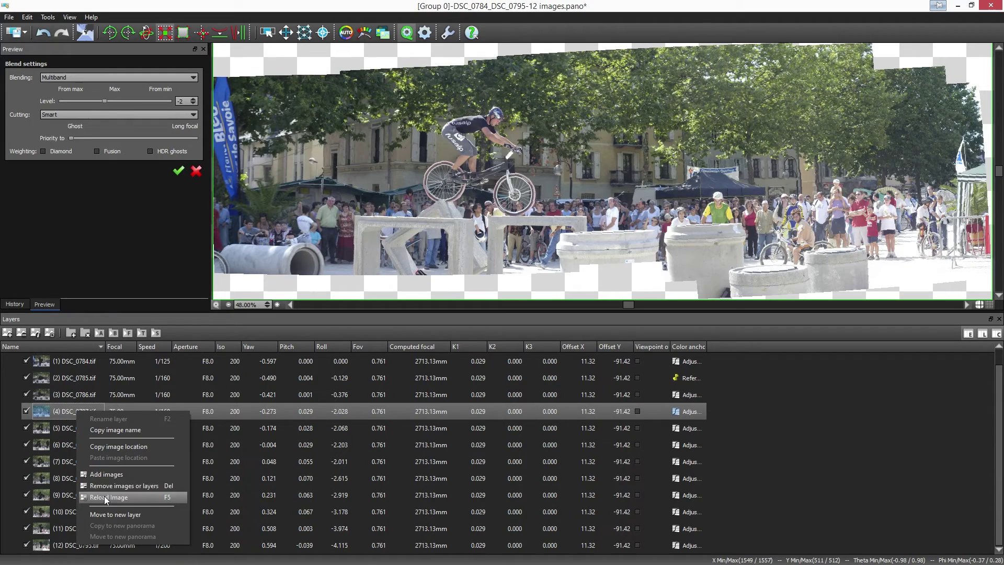
pyautogui.keyDown('ctrl'); pyautogui.click(57, 463); pyautogui.keyUp('ctrl')
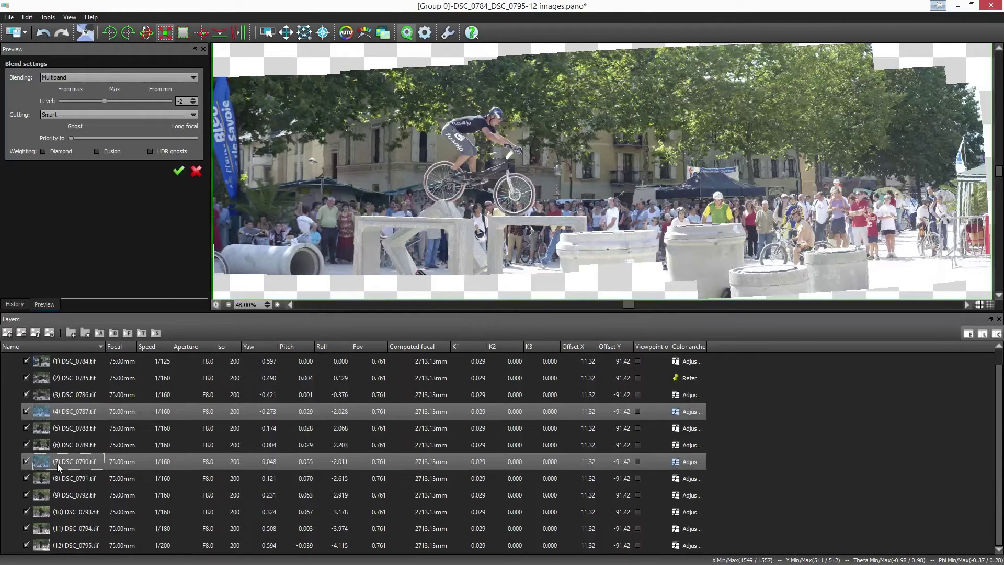
pyautogui.keyDown('ctrl'); pyautogui.click(61, 446); pyautogui.keyUp('ctrl')
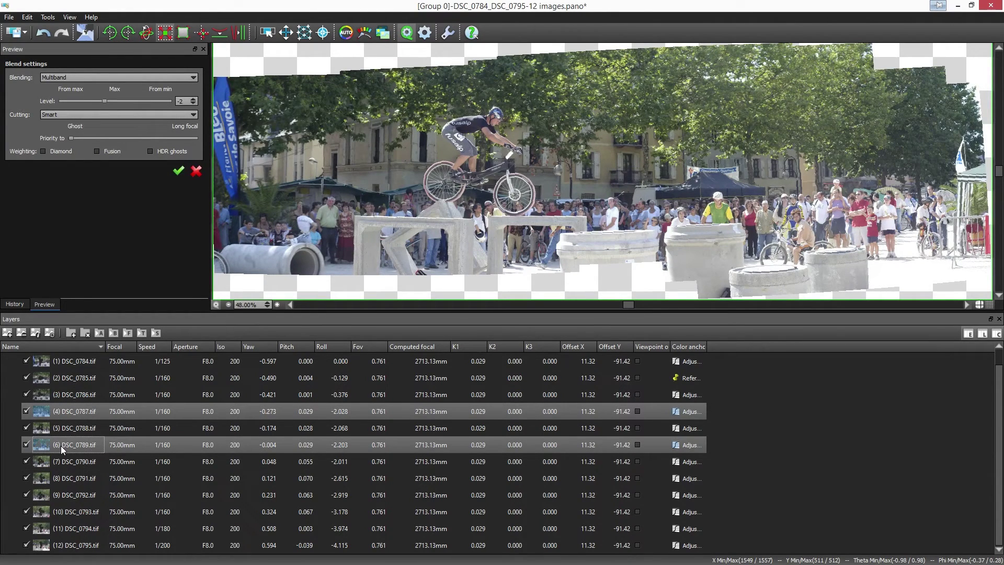
pyautogui.rightClick(61, 446)
pyautogui.click(98, 398)
pyautogui.keyDown('ctrl'); pyautogui.click(276, 495); pyautogui.keyUp('ctrl')
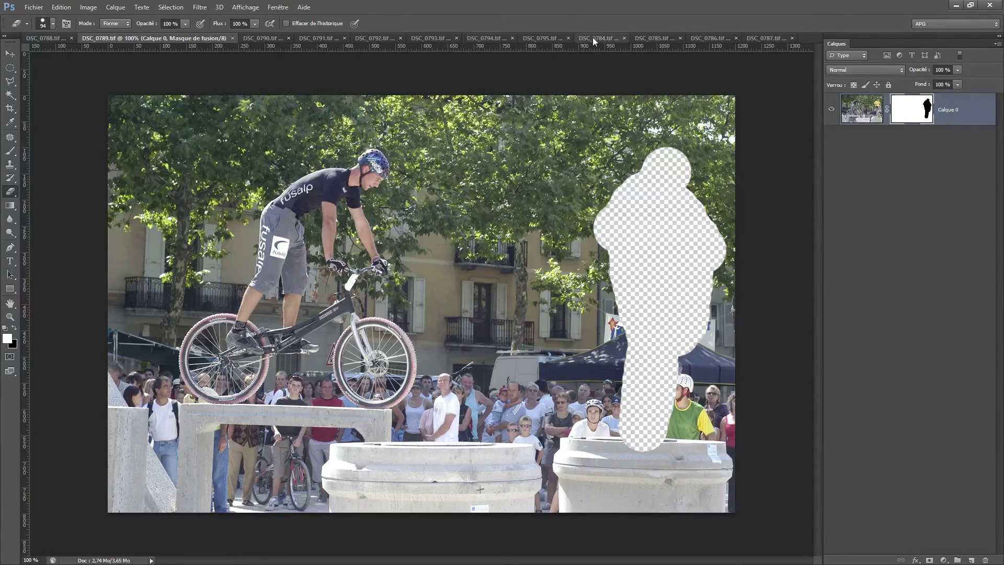
# Disable DSC_0791's layer mask to reveal its wheelie rider, and save the image
pyautogui.click(323, 36)
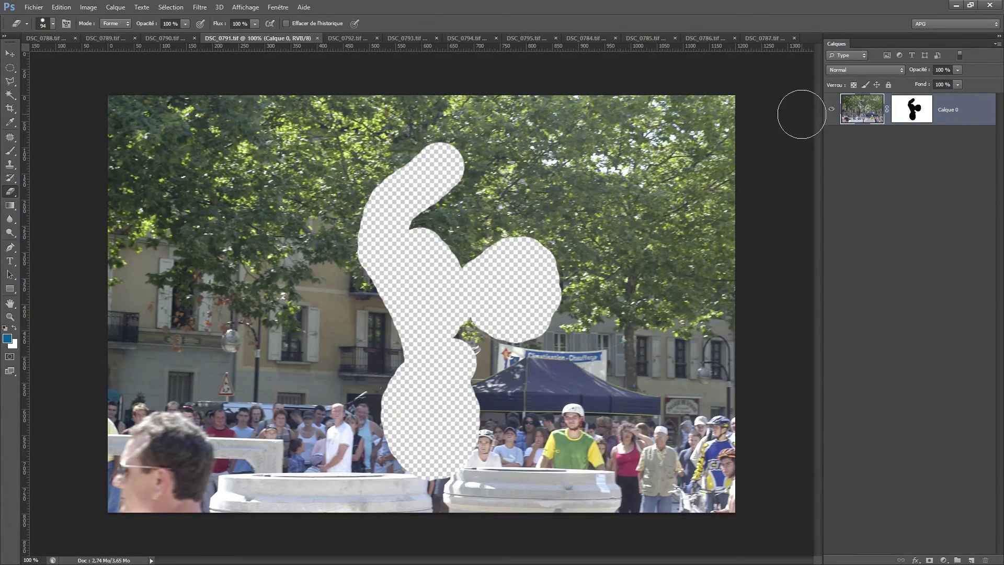
pyautogui.keyDown('shift'); pyautogui.click(915, 111); pyautogui.keyUp('shift')
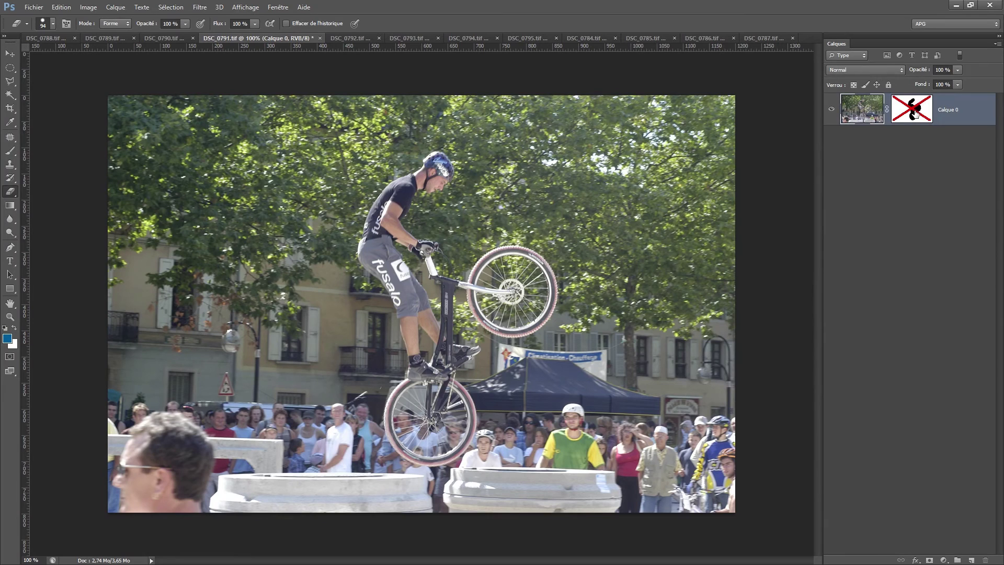
pyautogui.hotkey('ctrl', 's')
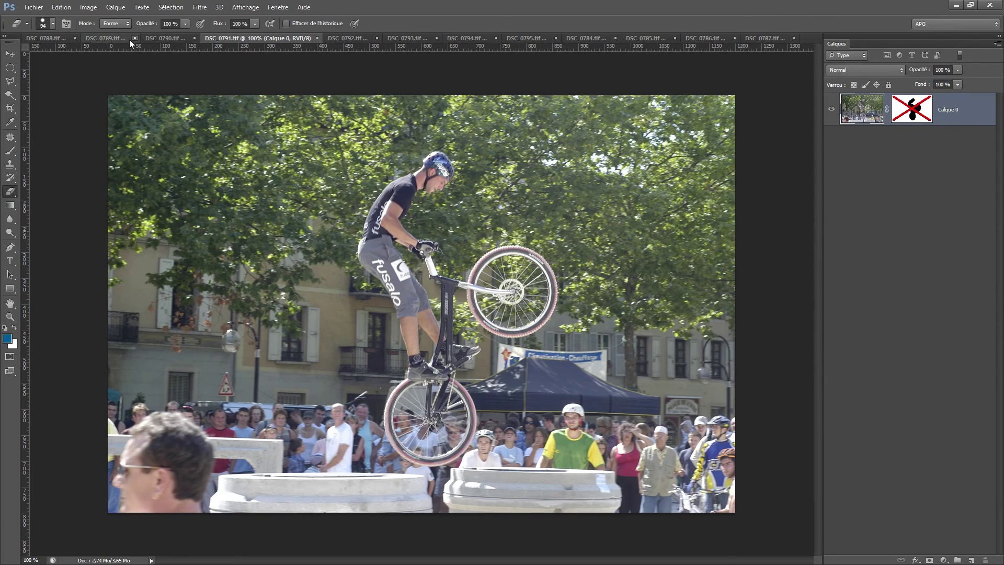
pyautogui.click(103, 39)
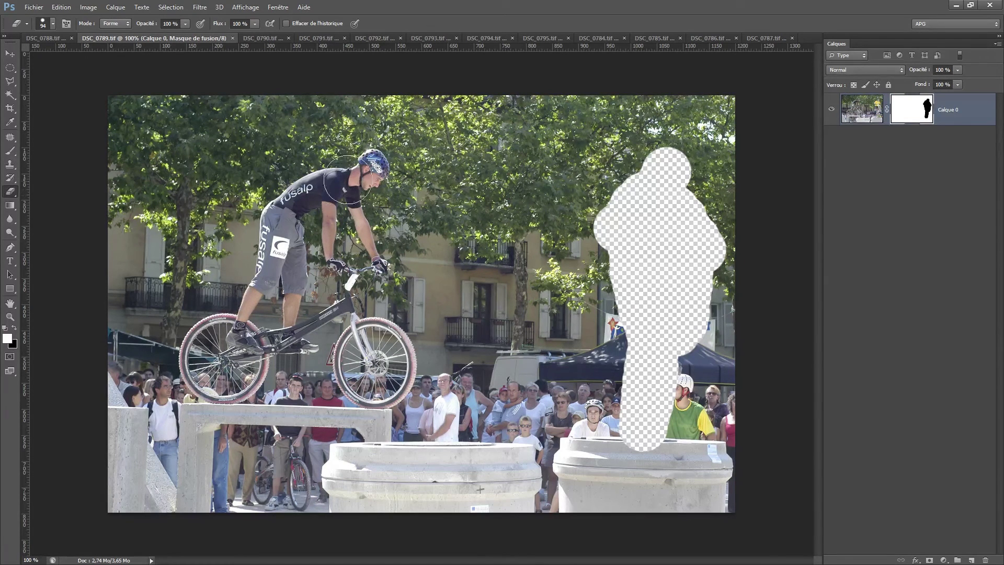
# Erase the black-shirt rider and bike from DSC_0789's layer mask and save the image
pyautogui.moveTo(374, 166)
pyautogui.mouseDown()
pyautogui.moveTo(268, 248)
pyautogui.moveTo(248, 373)
pyautogui.moveTo(264, 342)
pyautogui.mouseUp()
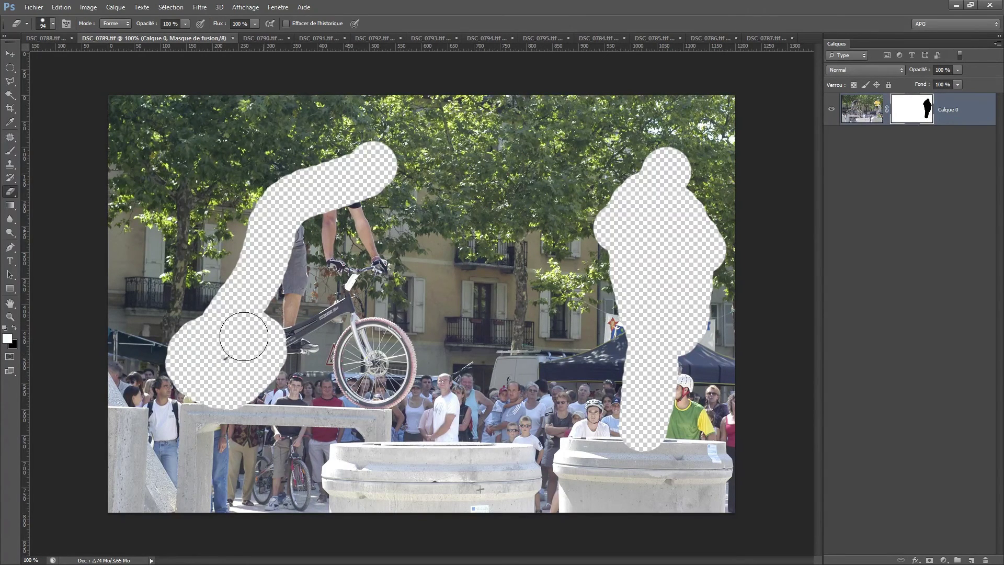
pyautogui.moveTo(302, 226)
pyautogui.mouseDown()
pyautogui.moveTo(288, 237)
pyautogui.moveTo(270, 335)
pyautogui.moveTo(304, 343)
pyautogui.moveTo(330, 319)
pyautogui.moveTo(353, 270)
pyautogui.moveTo(336, 197)
pyautogui.moveTo(370, 353)
pyautogui.moveTo(360, 383)
pyautogui.moveTo(390, 347)
pyautogui.moveTo(363, 332)
pyautogui.mouseUp()
pyautogui.moveTo(286, 320); pyautogui.dragTo(287, 274)
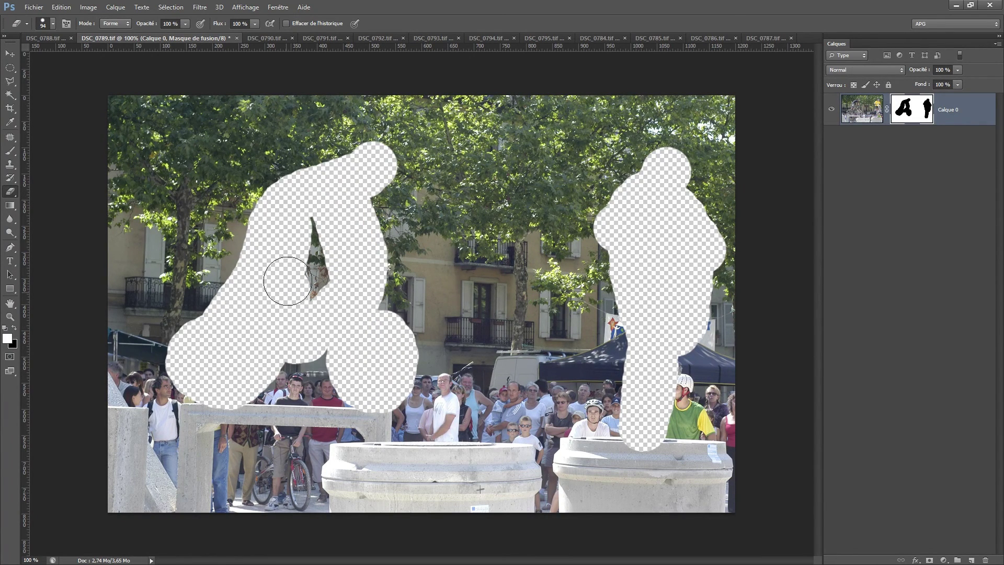
pyautogui.hotkey('ctrl', 's')
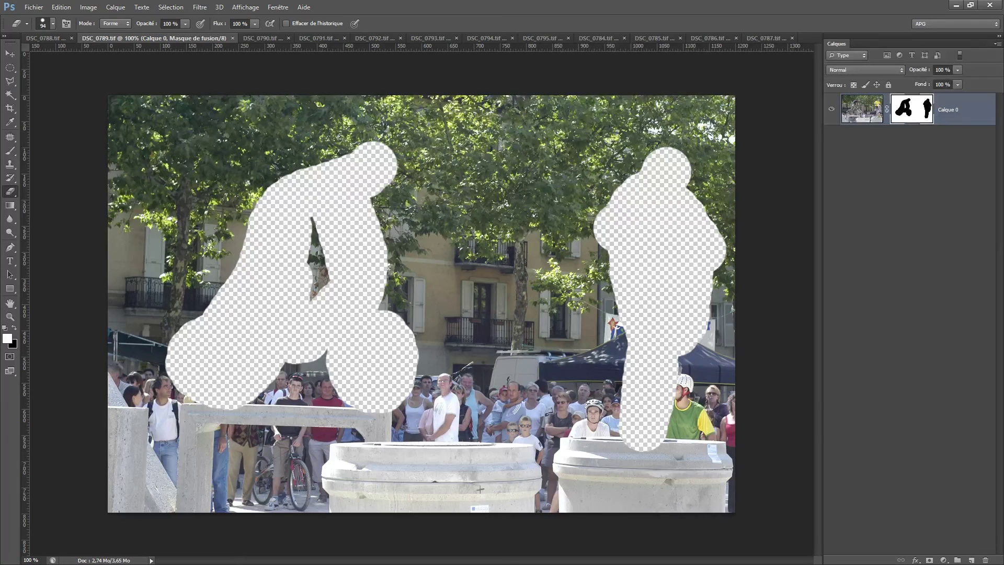
pyautogui.hotkey('alt', 'Tab')
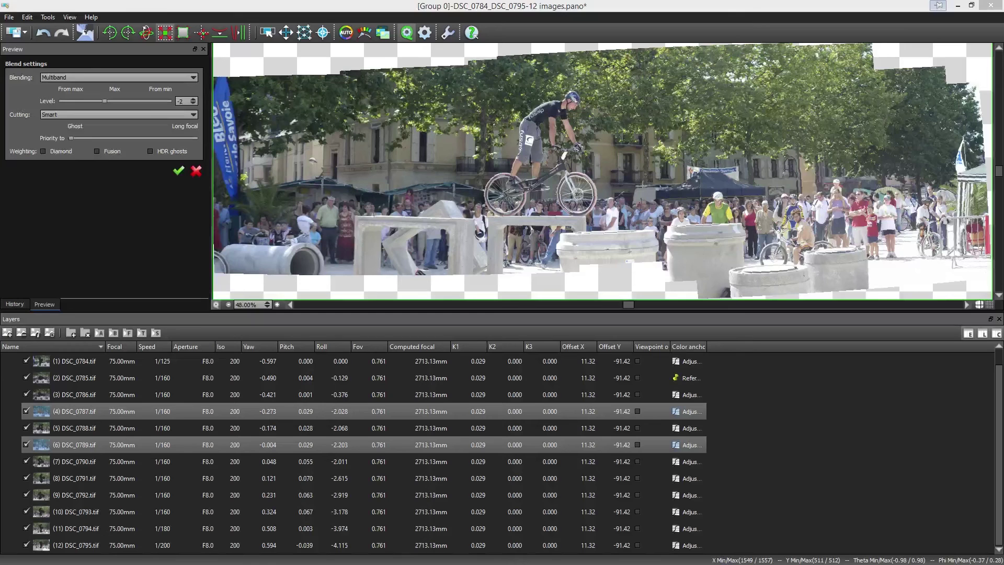
# Reload layers DSC_0789 and DSC_0791 together to refresh the blended panorama preview
pyautogui.click(79, 444)
pyautogui.keyDown('ctrl'); pyautogui.click(73, 479); pyautogui.keyUp('ctrl')
pyautogui.rightClick(72, 479)
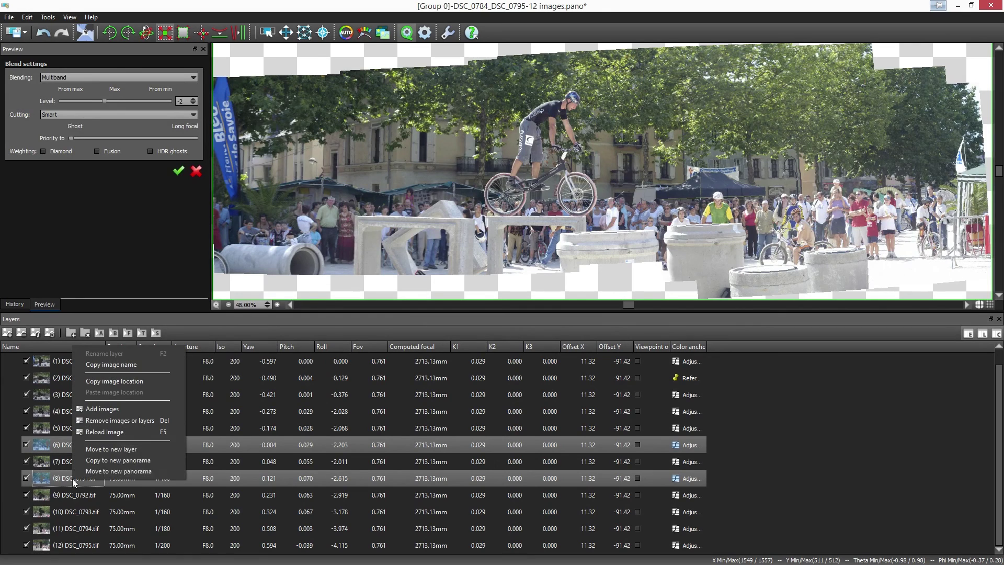
pyautogui.click(117, 435)
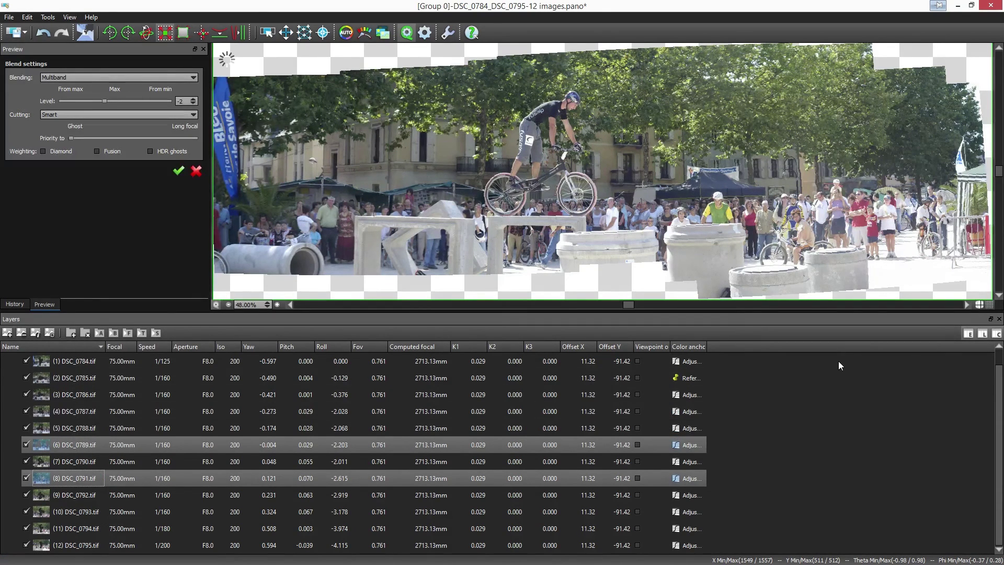